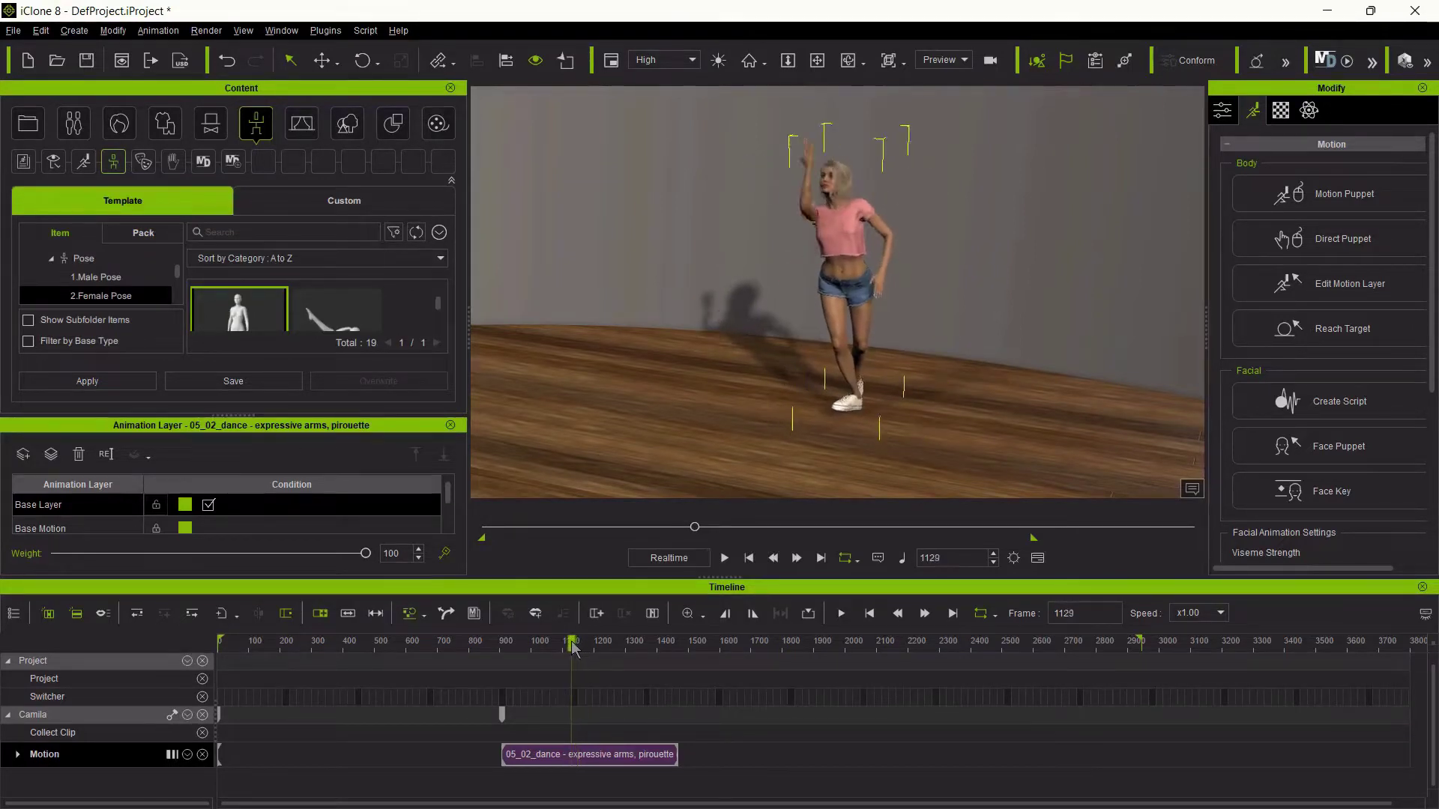
Scrub the dance clip, select it, and set the current time to frame 1112 as the cut point
left_click_drag(572, 649, 570, 649)
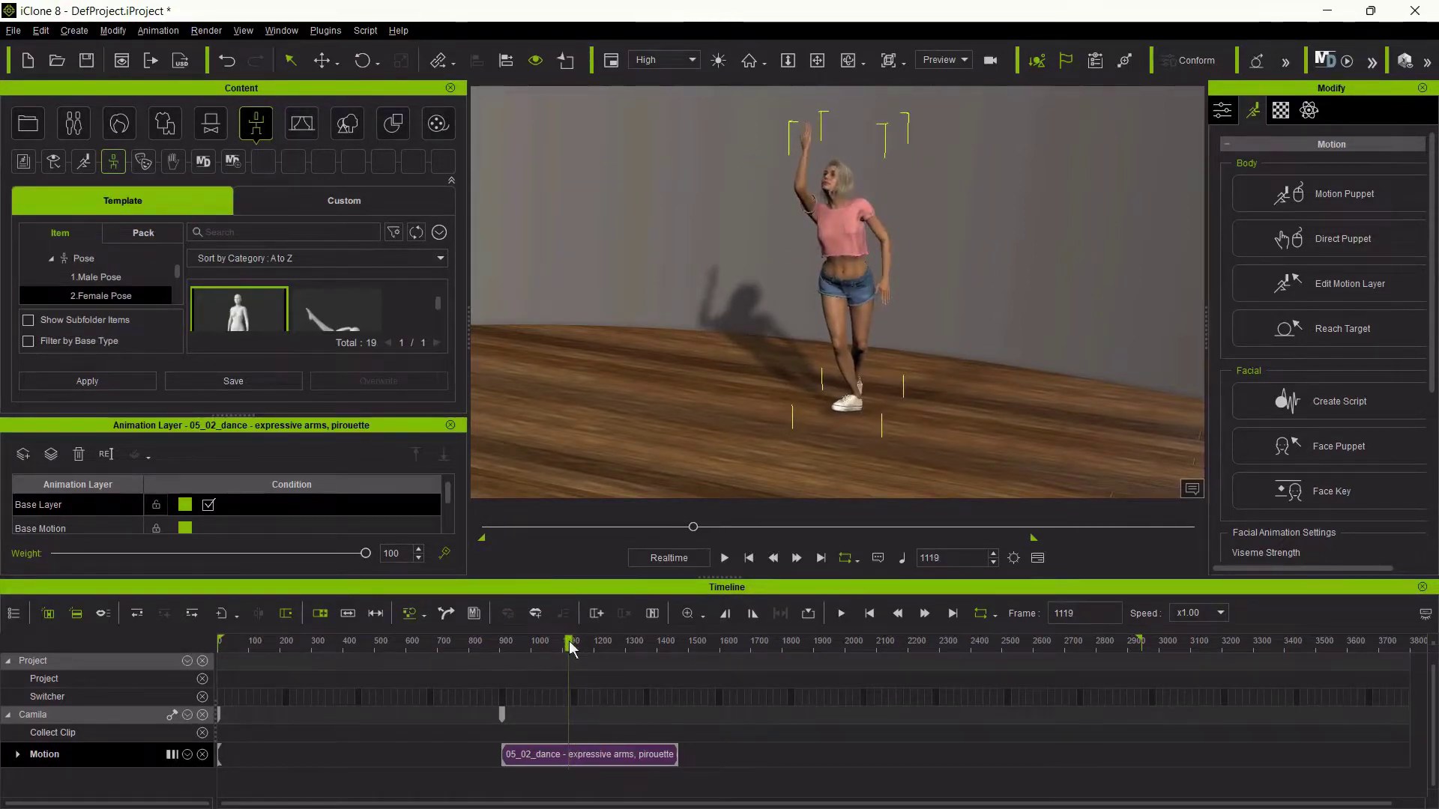
left_click(582, 758)
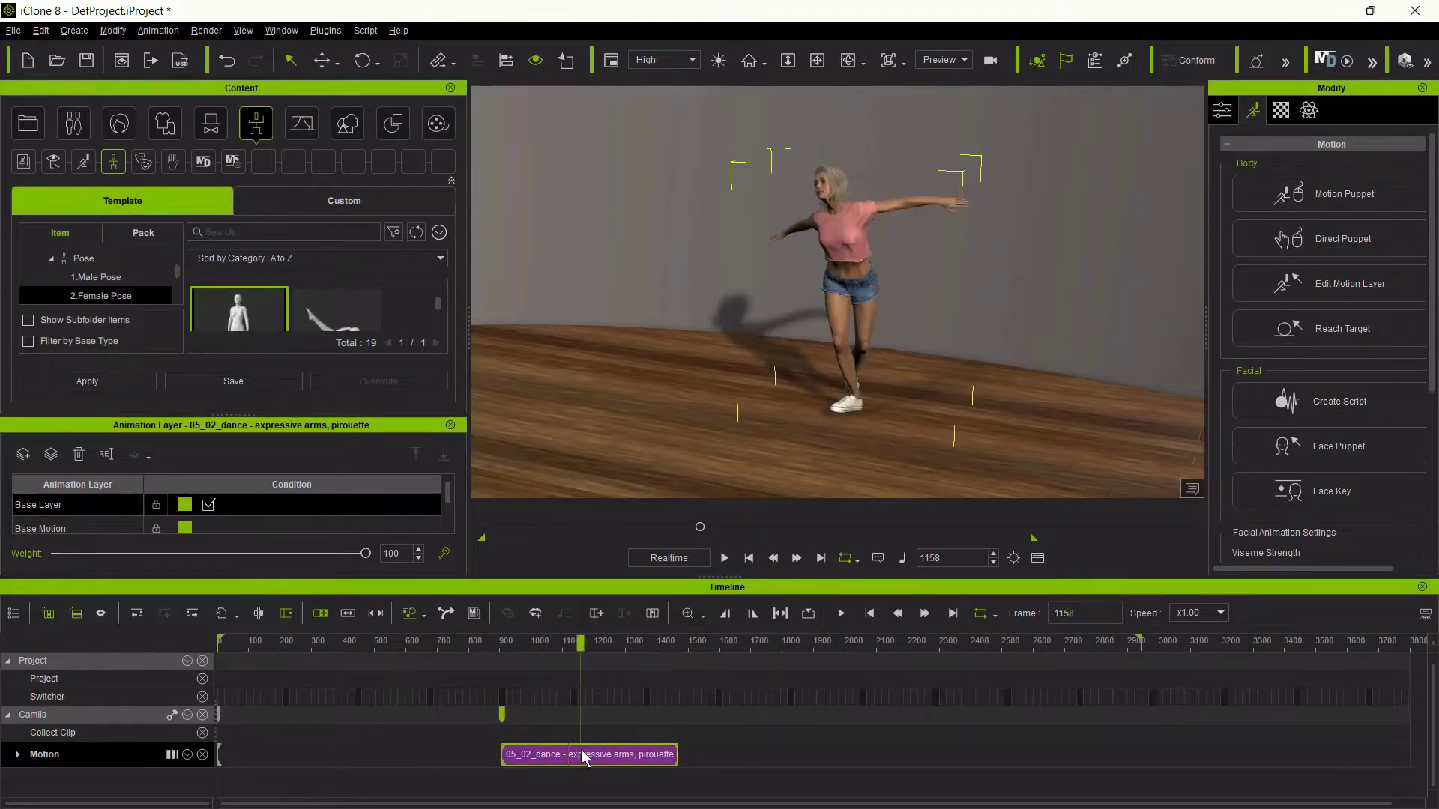
left_click(567, 752)
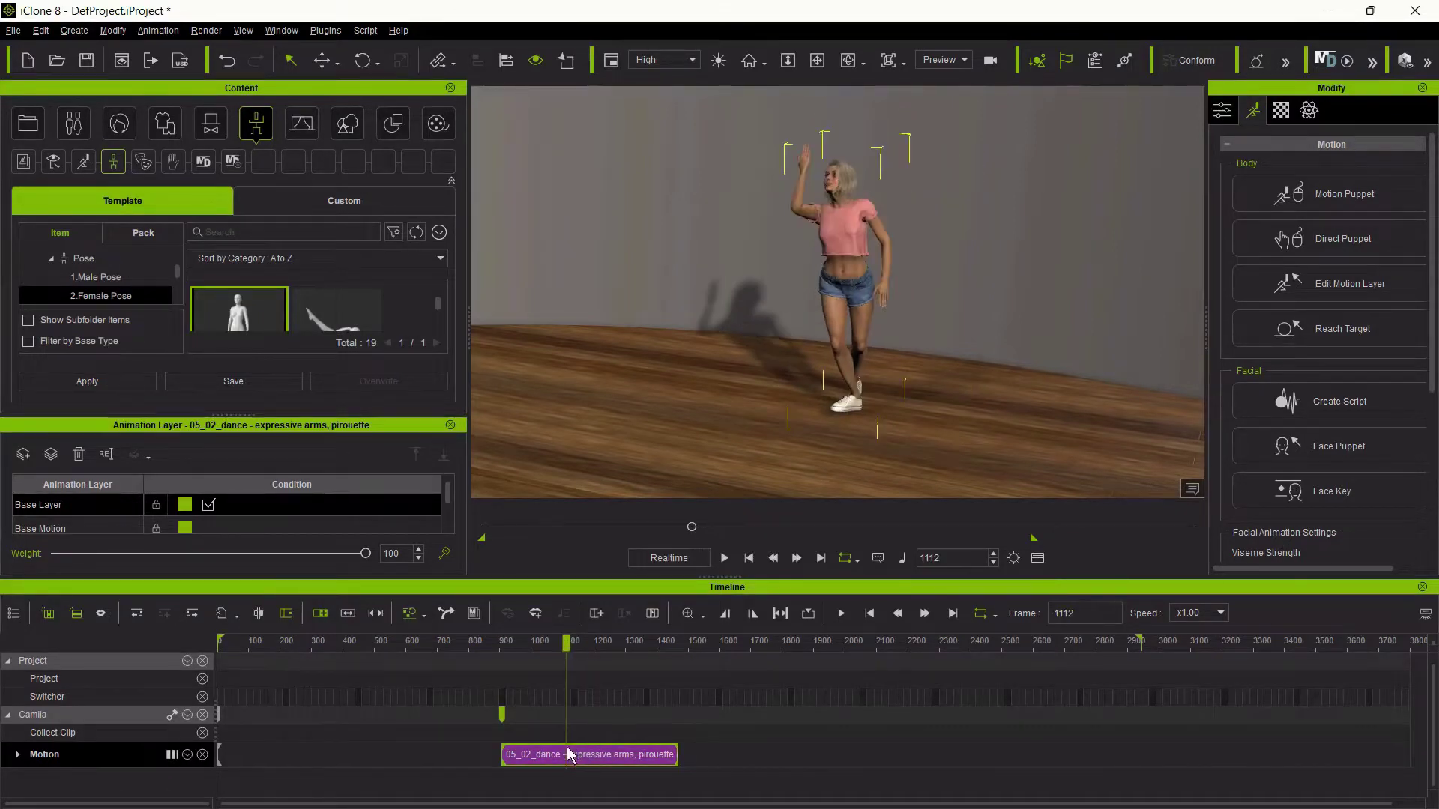
Break the dance clip at frame 1112, delete its first part, and move the remainder toward frame 101
right_click(570, 757)
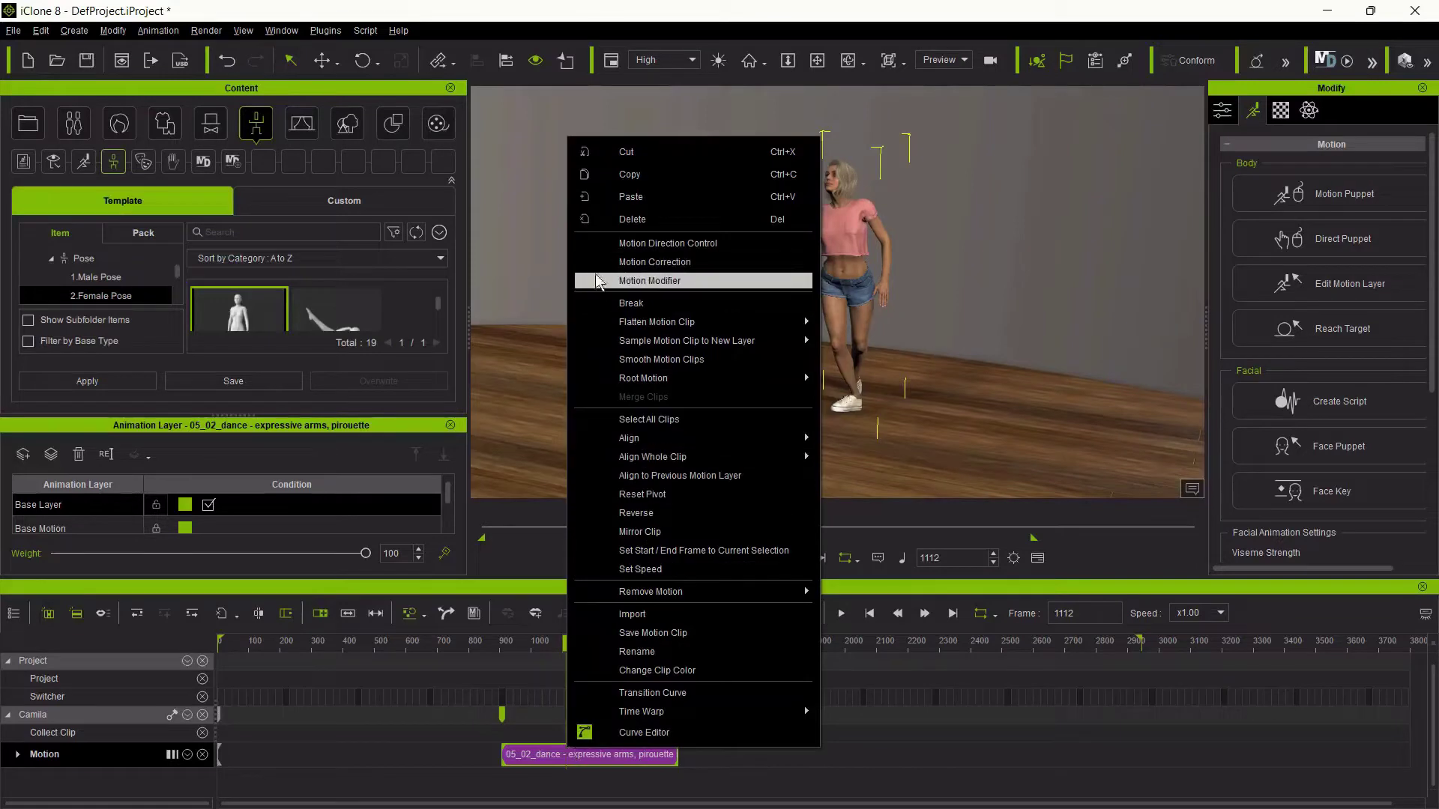
left_click(607, 304)
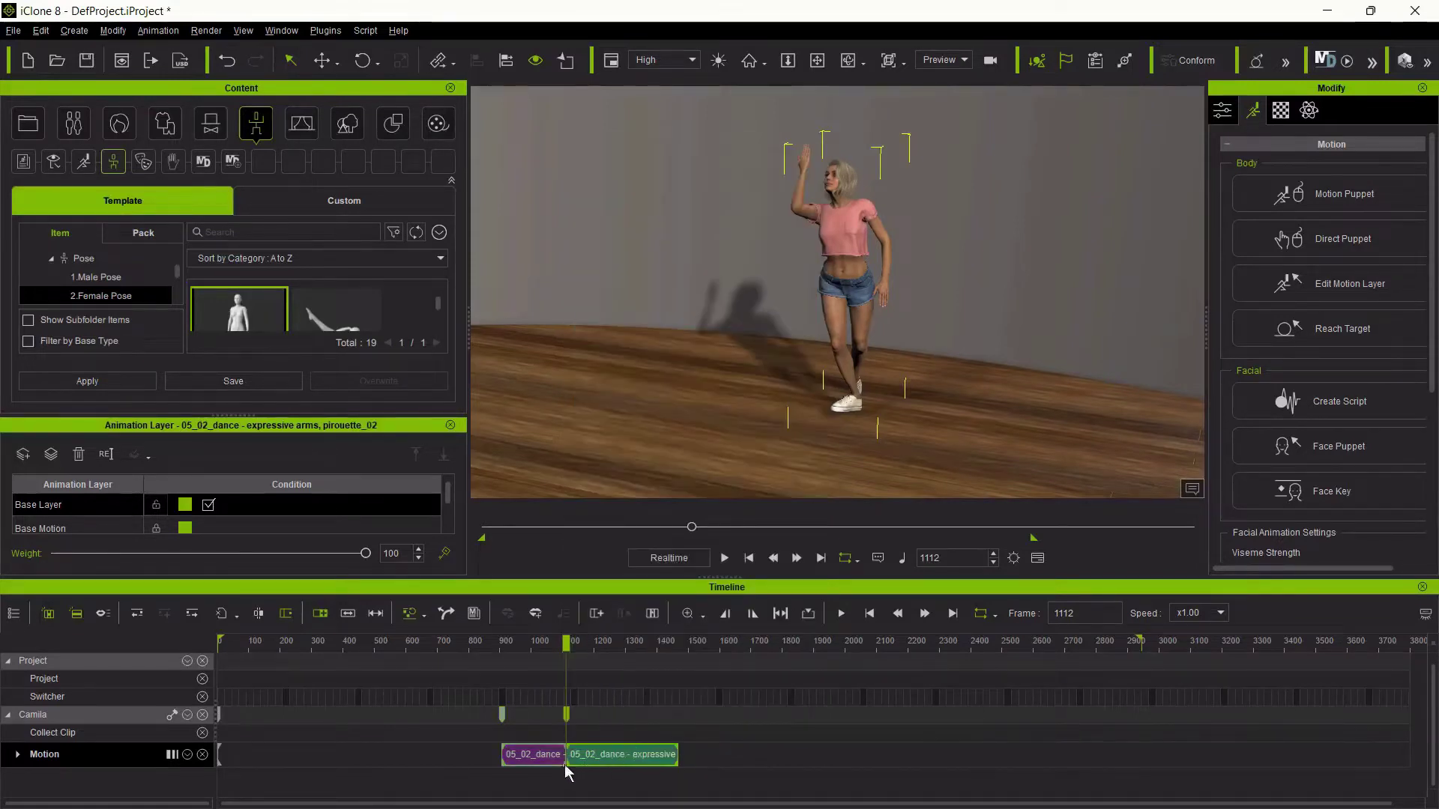
left_click(545, 768)
key("Delete")
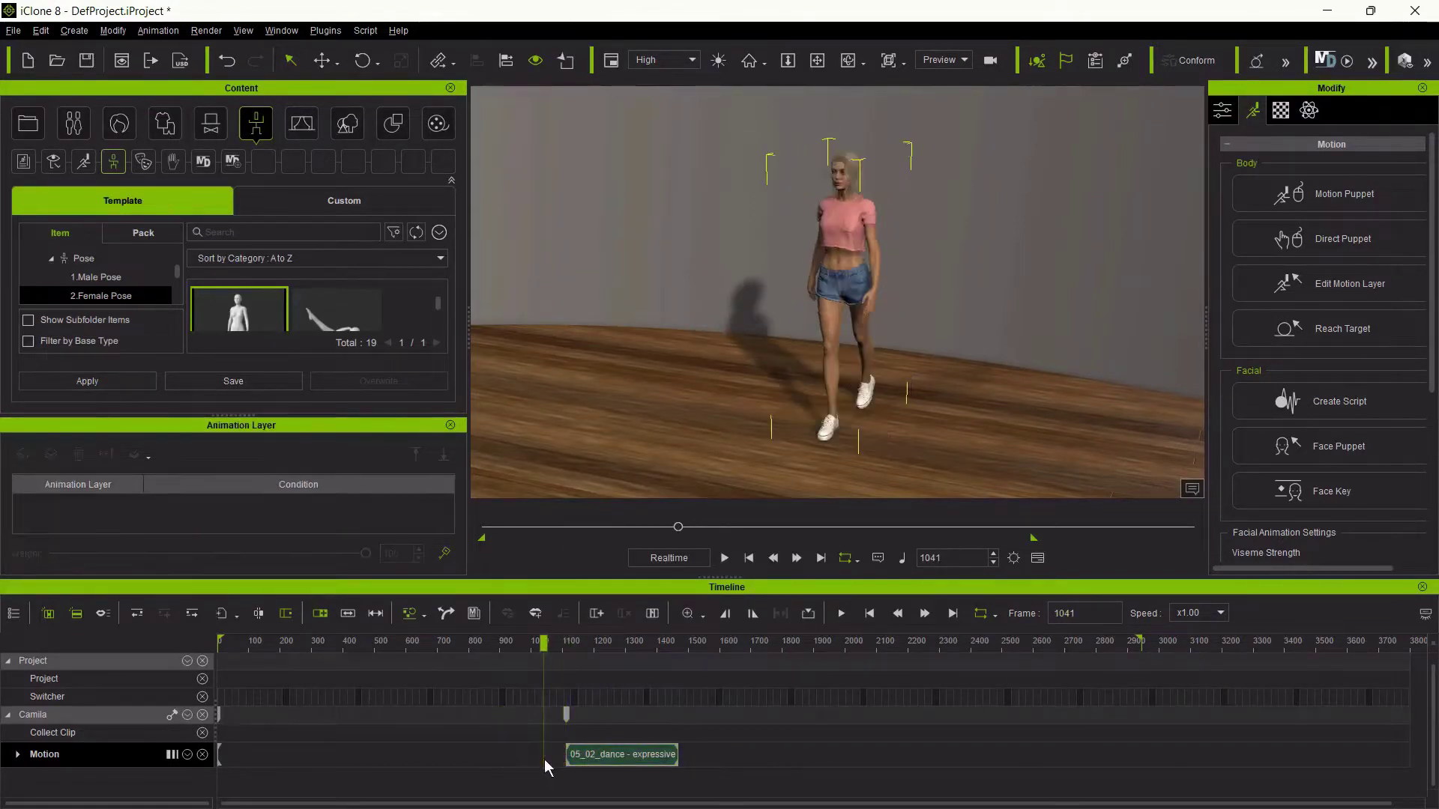
left_click_drag(630, 753, 313, 780)
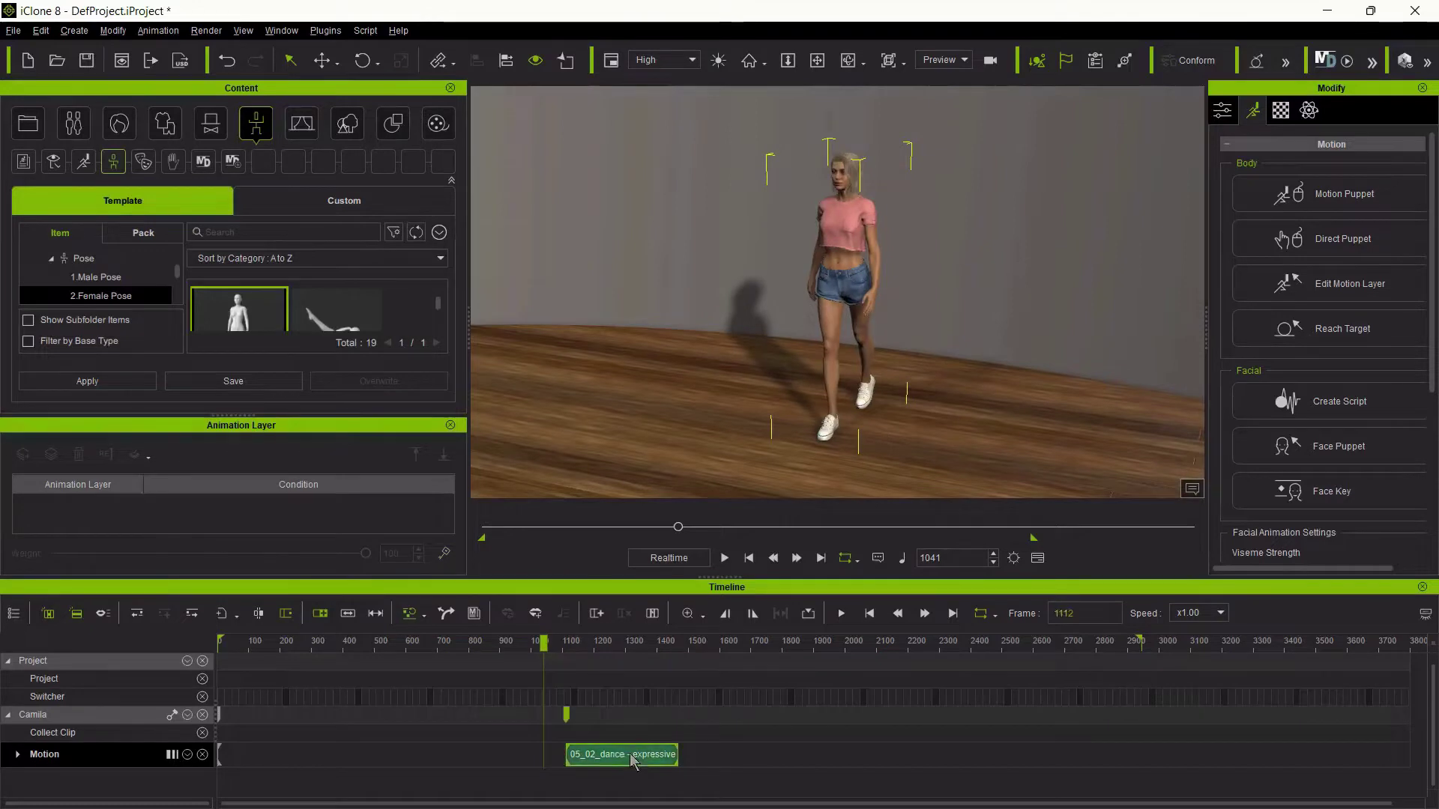
Move the trimmed dance clip to frame 0 on the Motion track and play it back
left_click(314, 756)
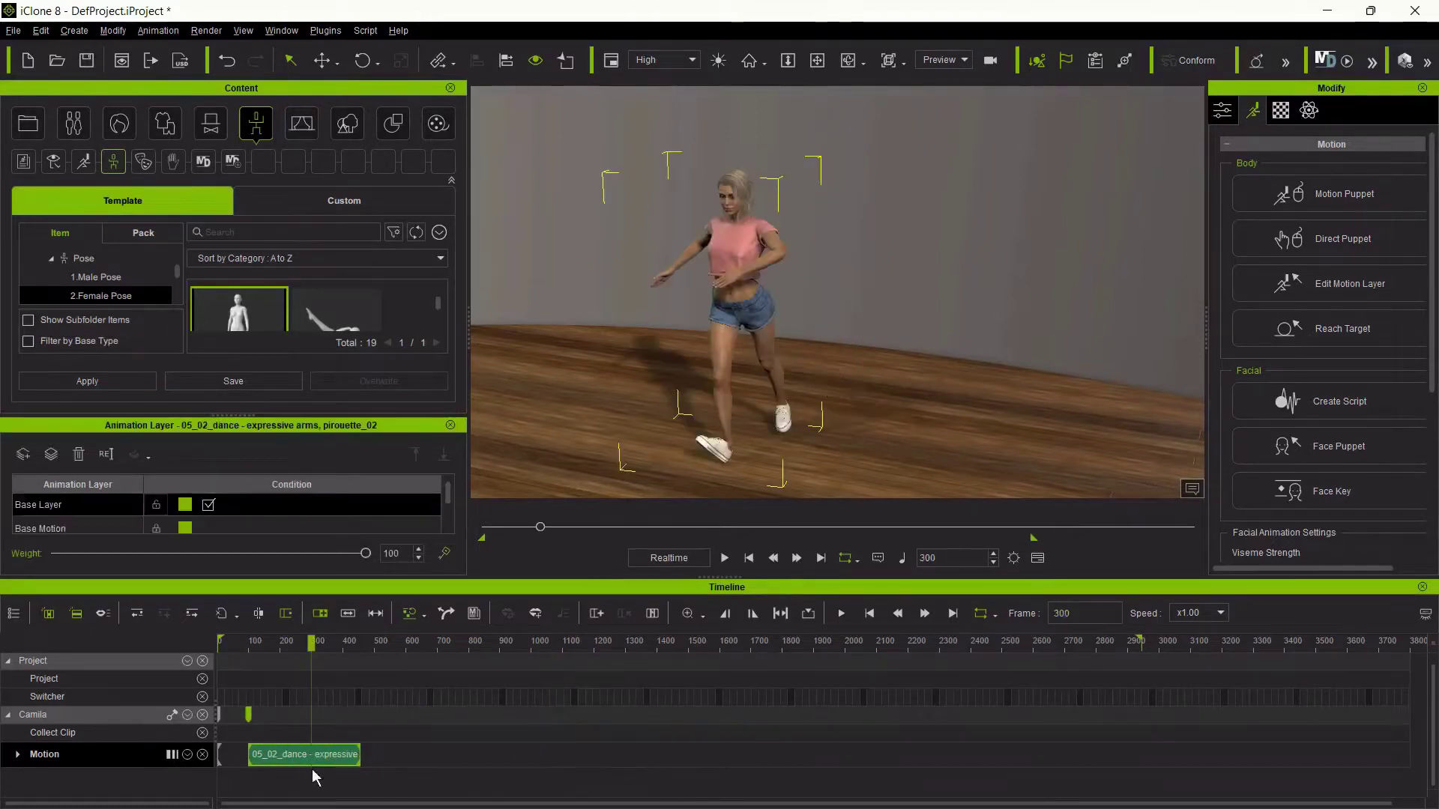
scroll(314, 755, "up", 2)
scroll(314, 753, "up", 2)
scroll(312, 753, "up", 2)
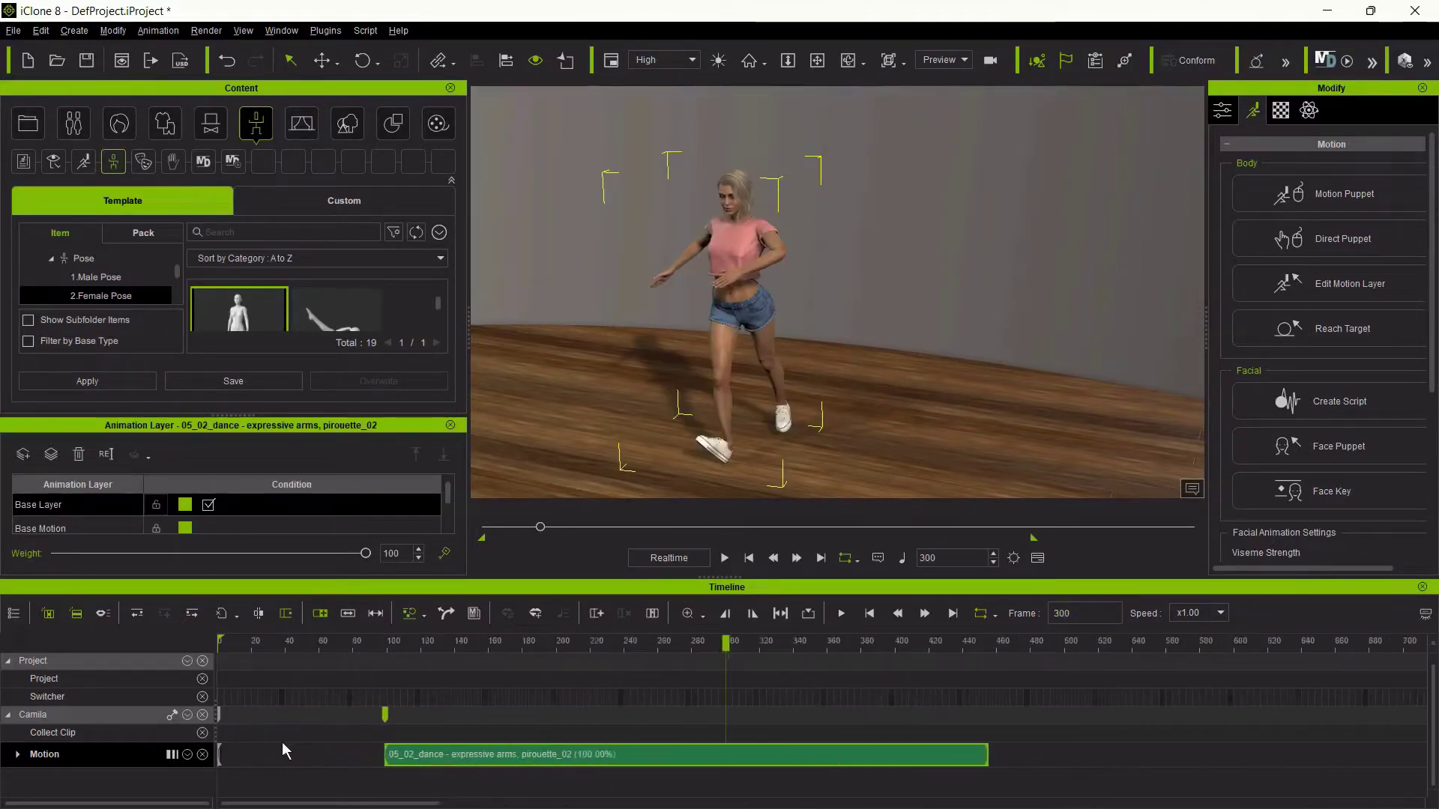
scroll(283, 741, "up", 1)
scroll(281, 742, "down", 1)
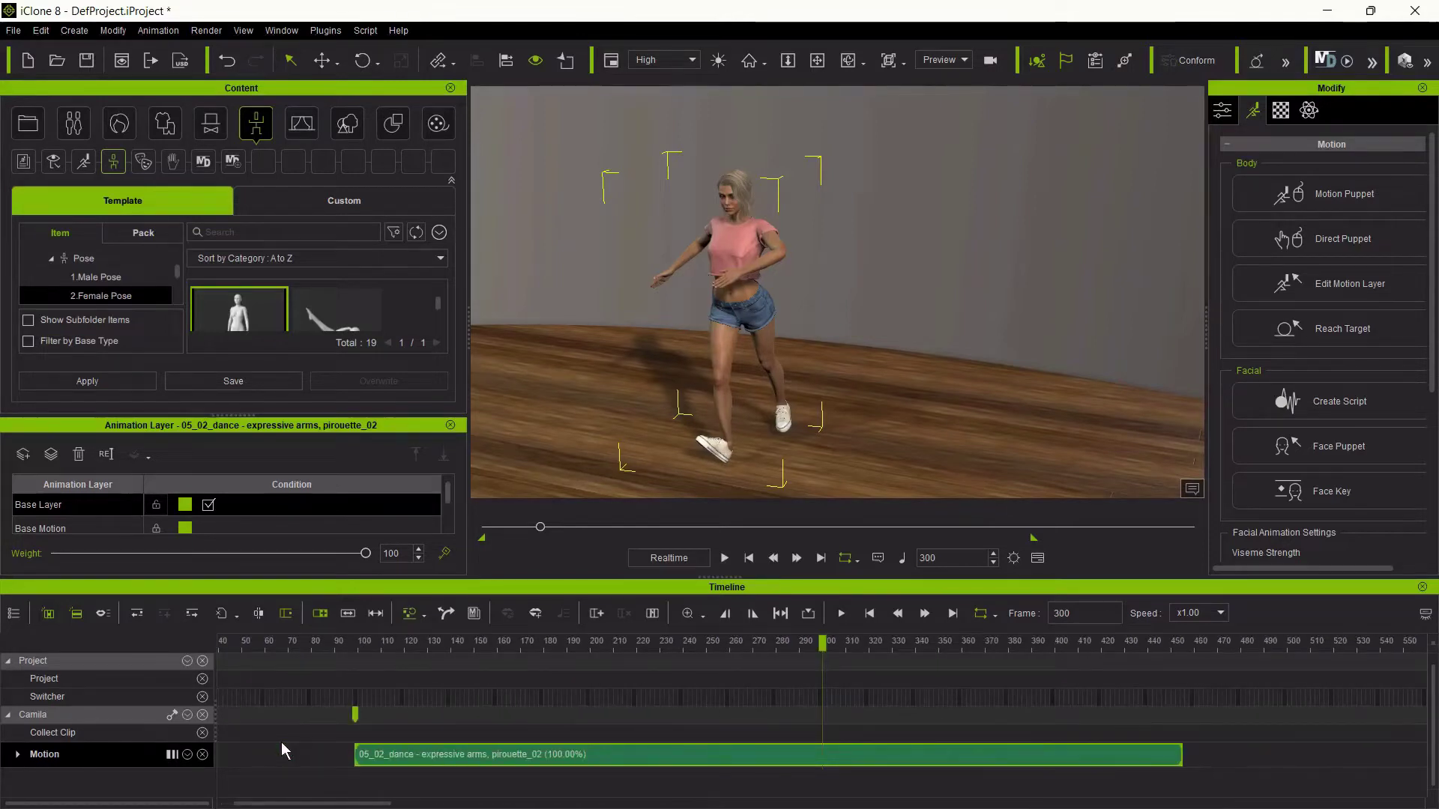
scroll(255, 757, "left", 2)
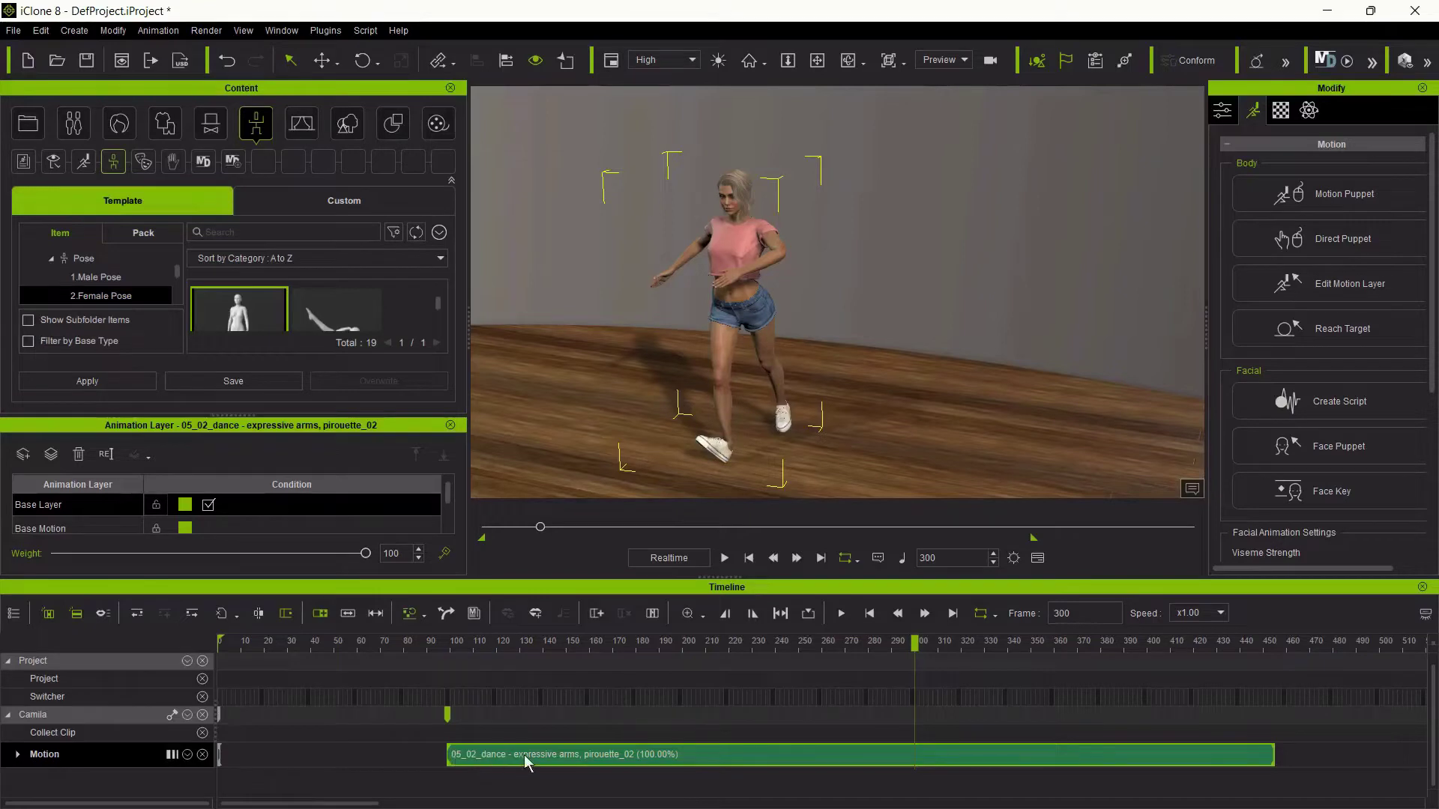
left_click_drag(524, 755, 310, 774)
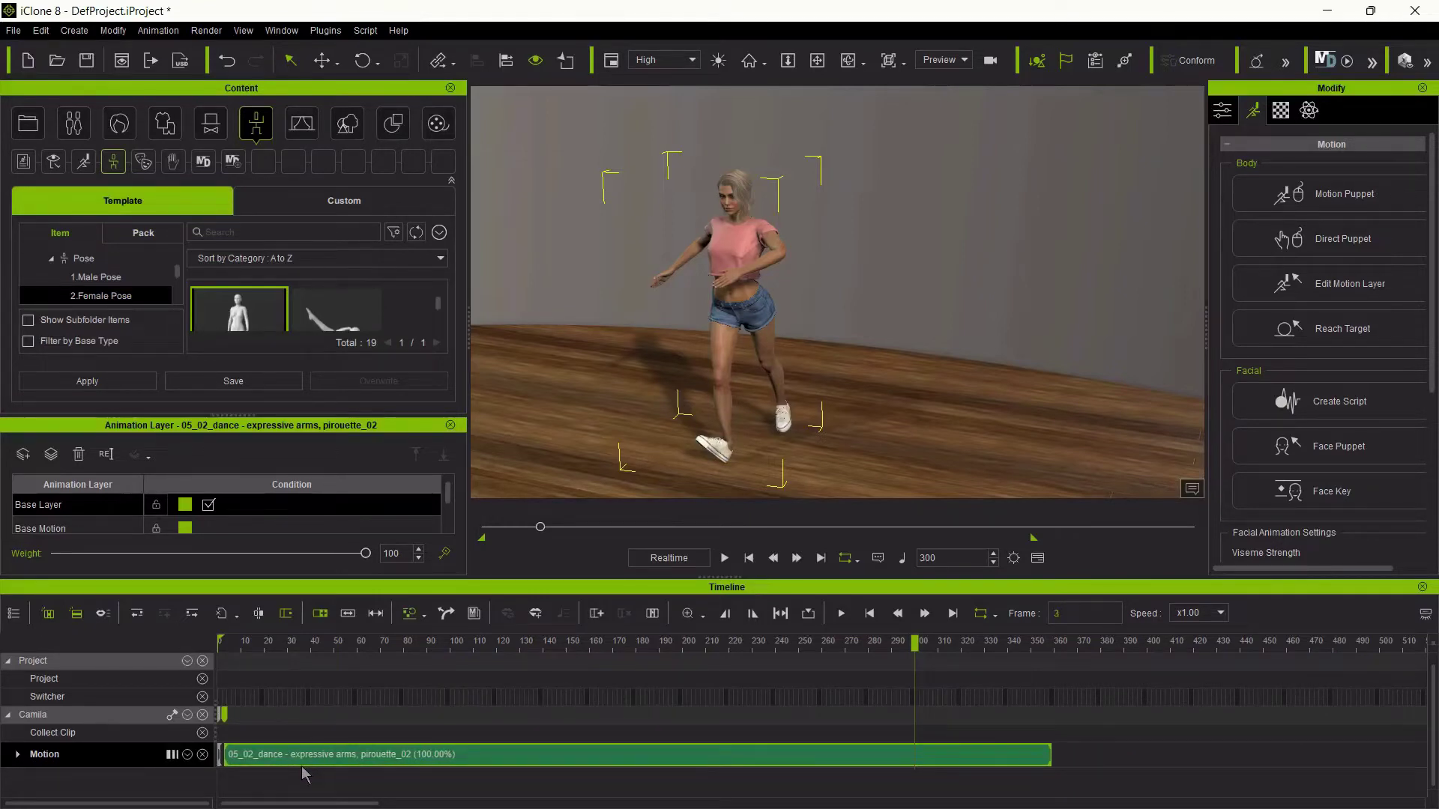
left_click_drag(302, 773, 299, 773)
type("3")
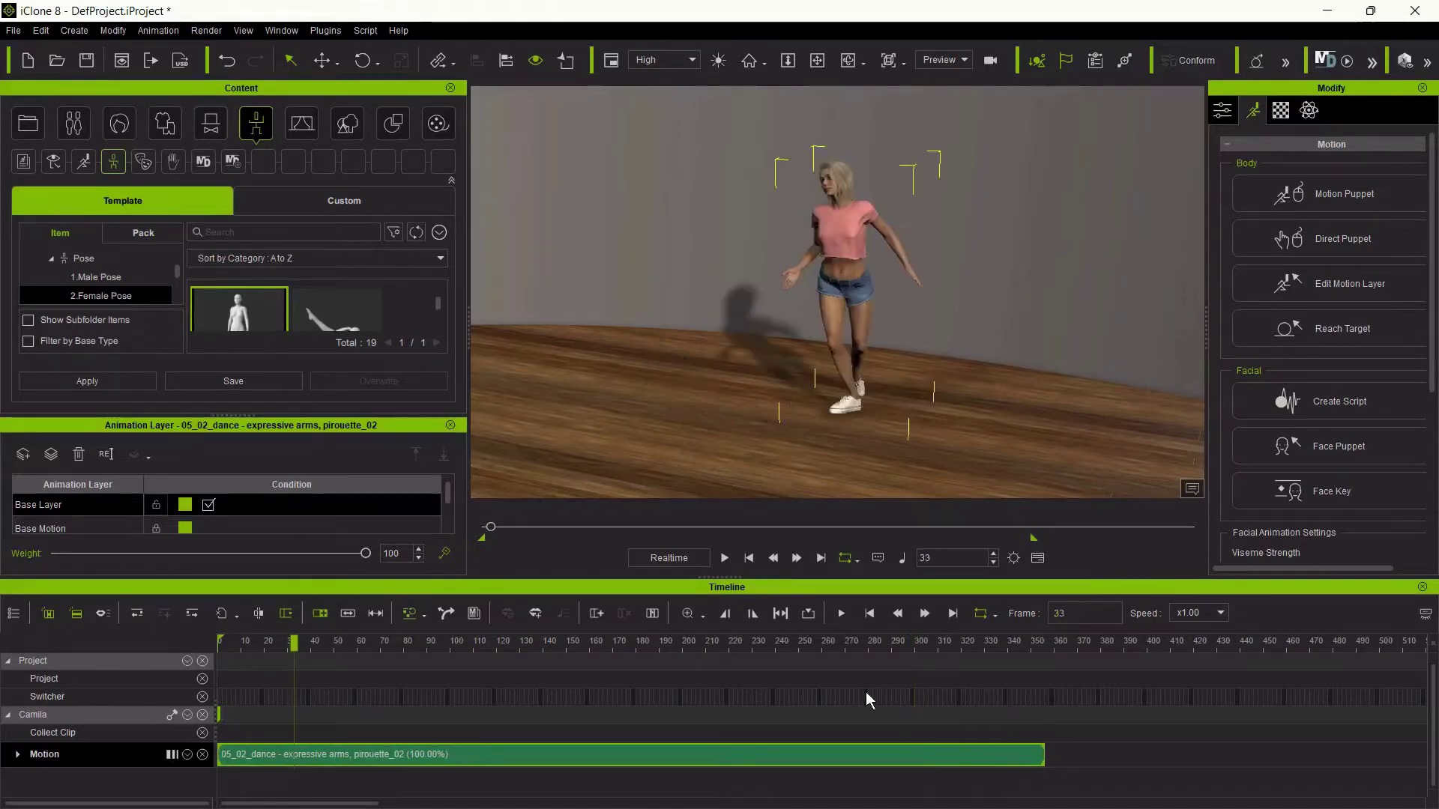
key("space")
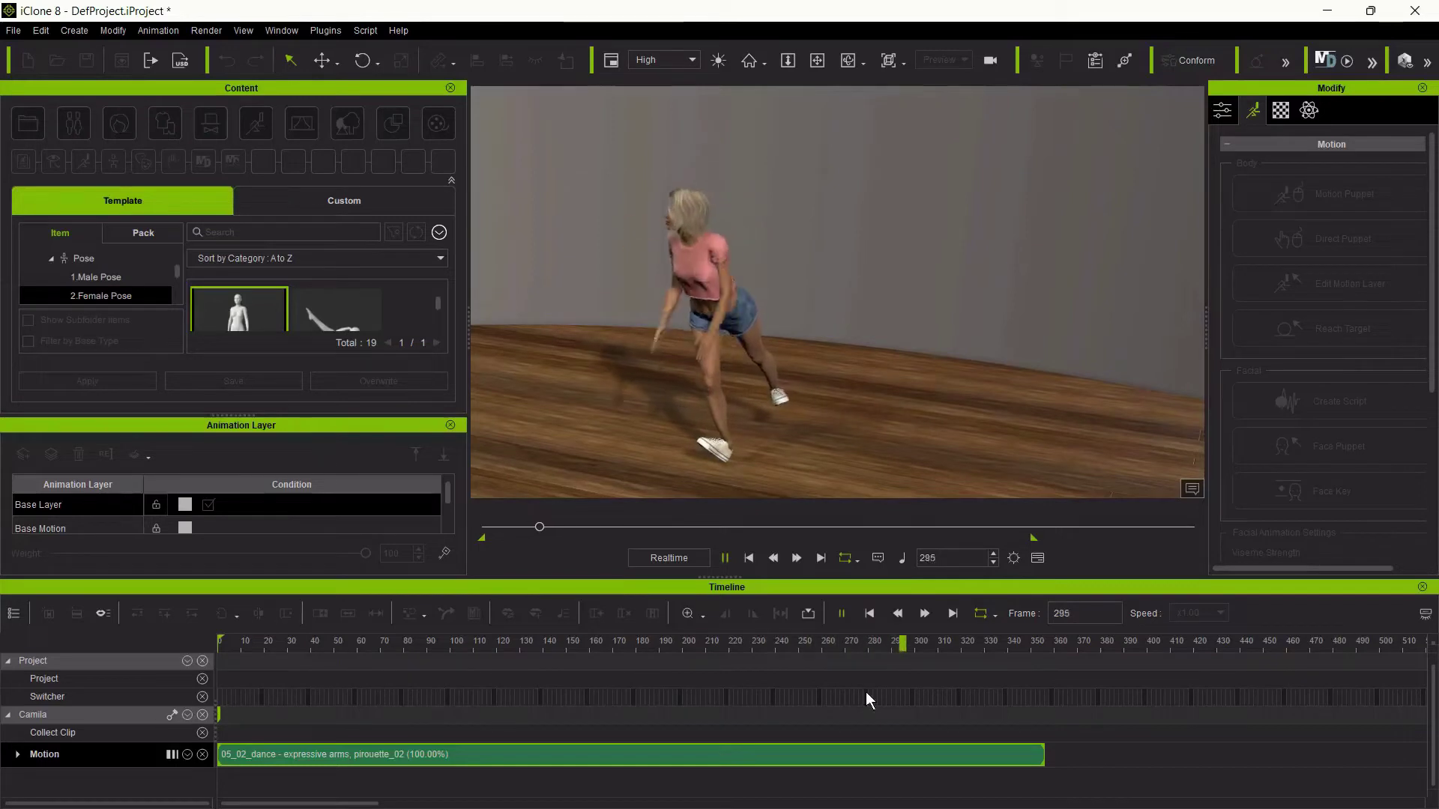
Stop playback and switch to the File Explorer window with the mocap files
key("space")
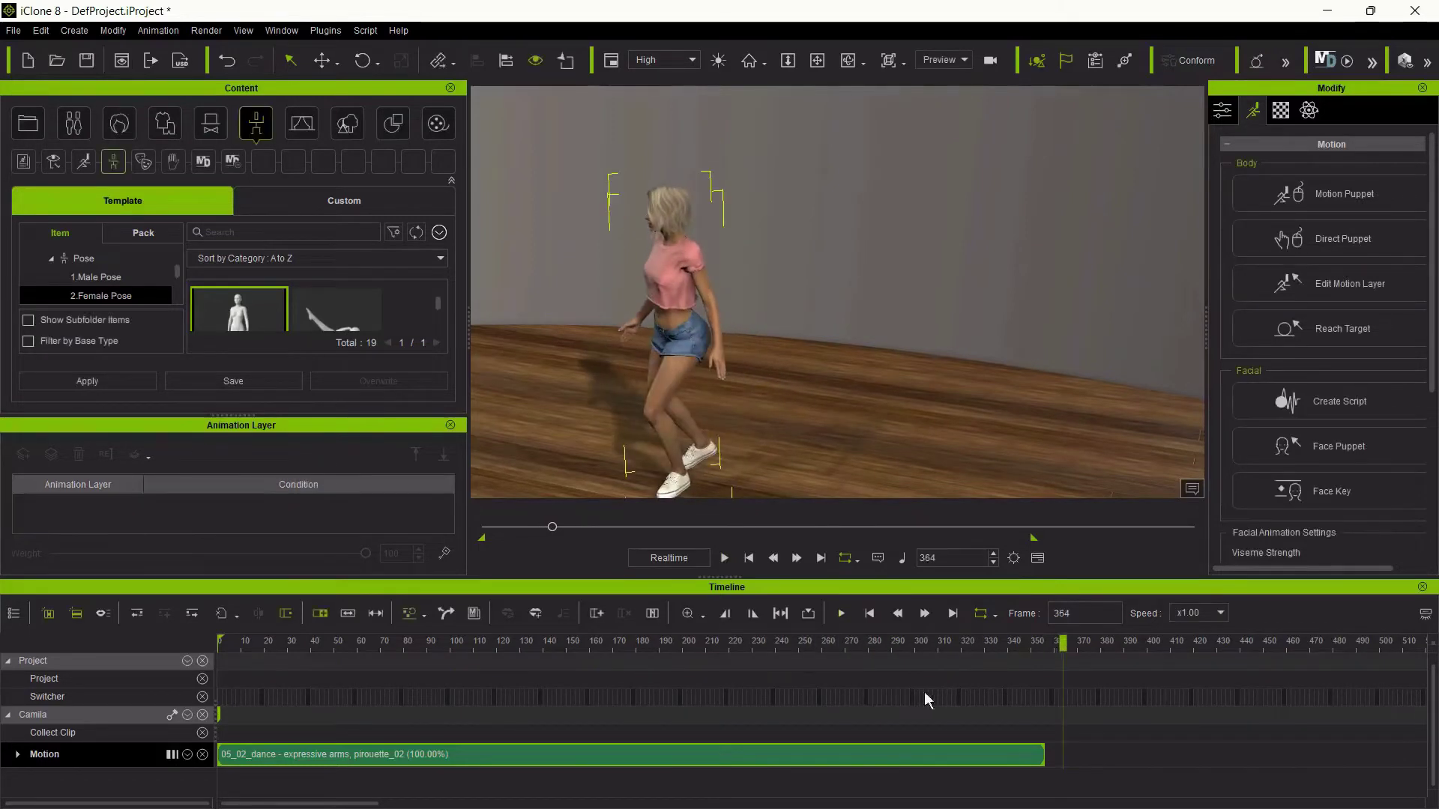
scroll(1060, 709, "down", 2)
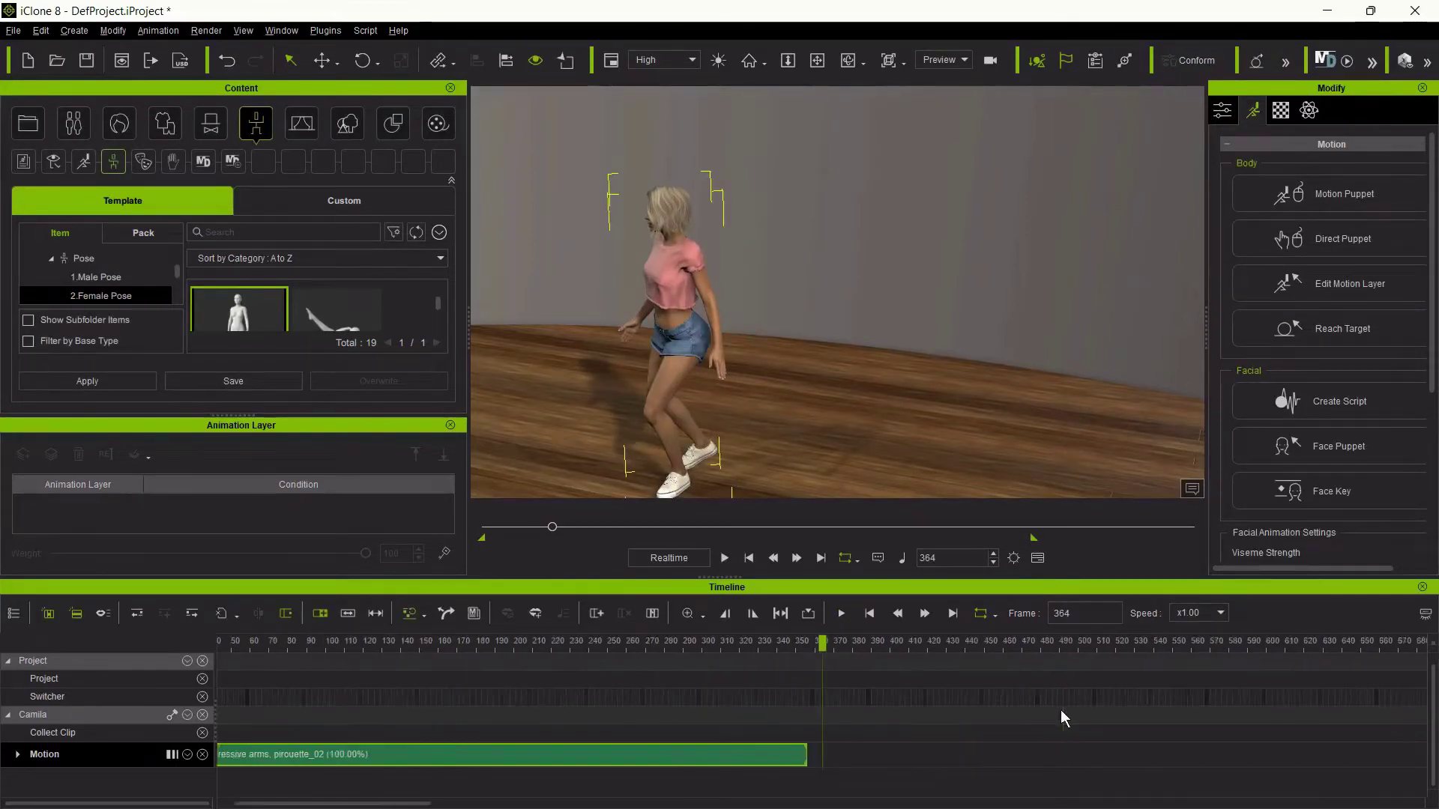
scroll(984, 710, "down", 1)
scroll(903, 717, "down", 1)
scroll(874, 727, "down", 1)
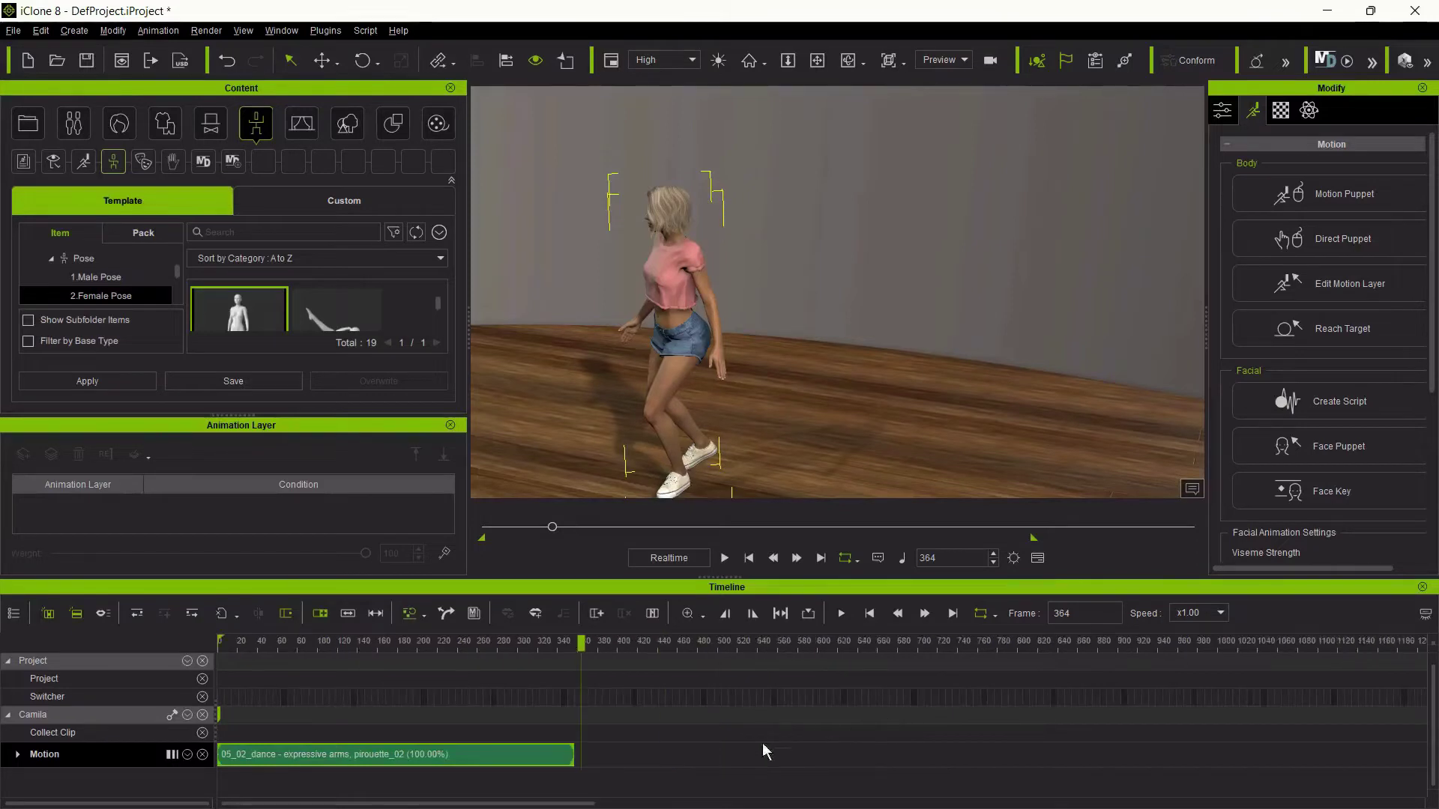
key("alt+Tab")
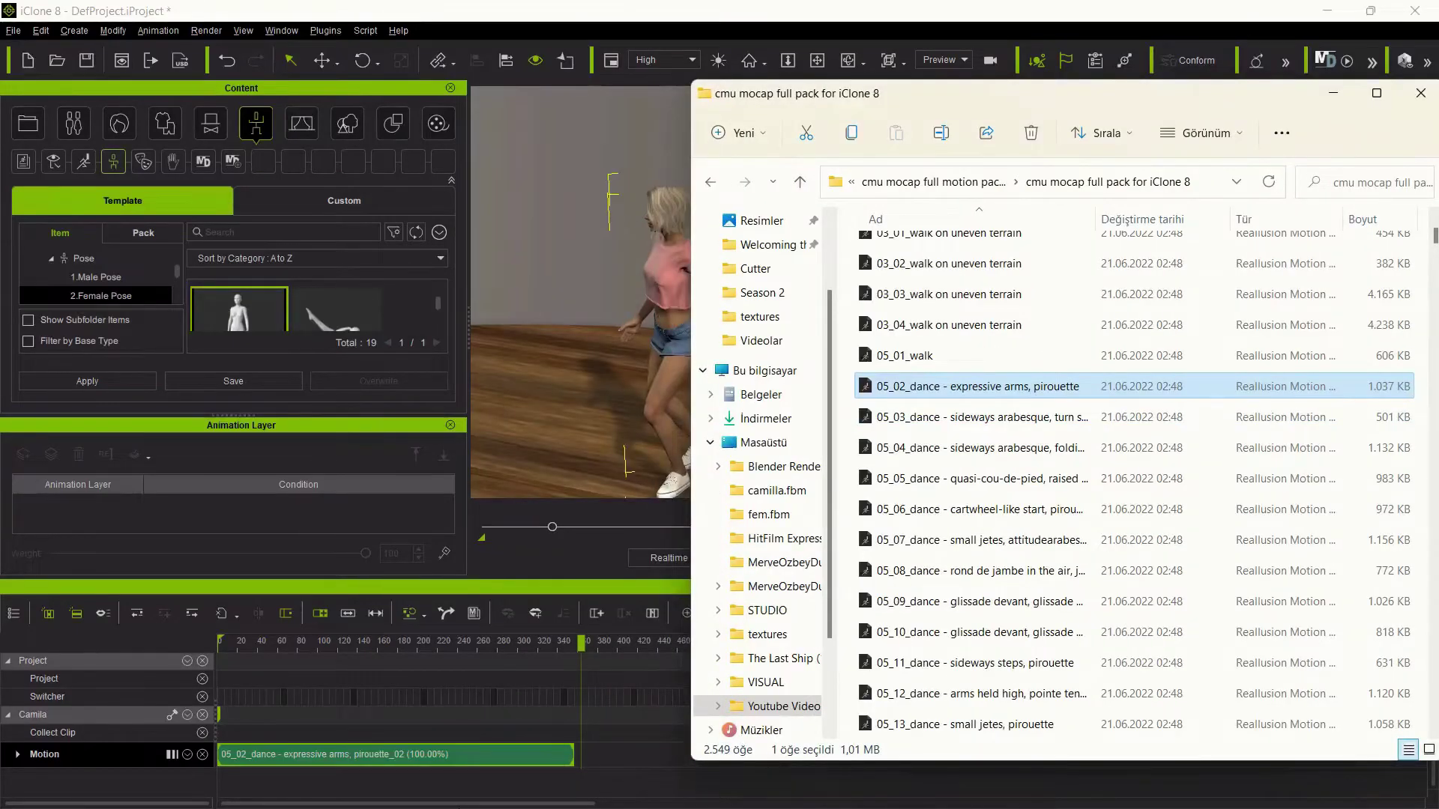
Navigate from the cmu mocap pack up to Youtube Video and into the Mixamo Full Motion Pack folder
left_click(967, 180)
left_click(871, 181)
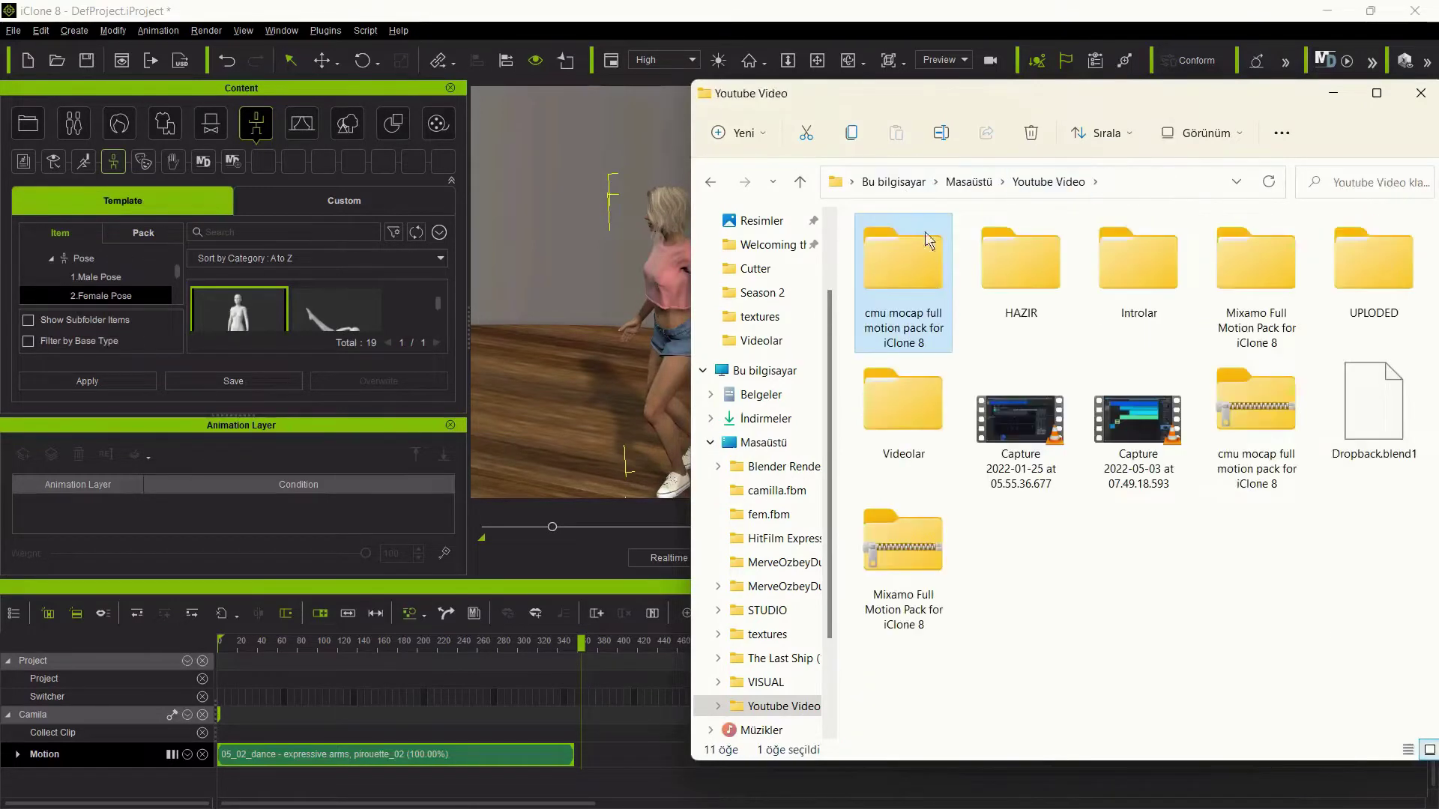
double_click(1250, 236)
double_click(1068, 258)
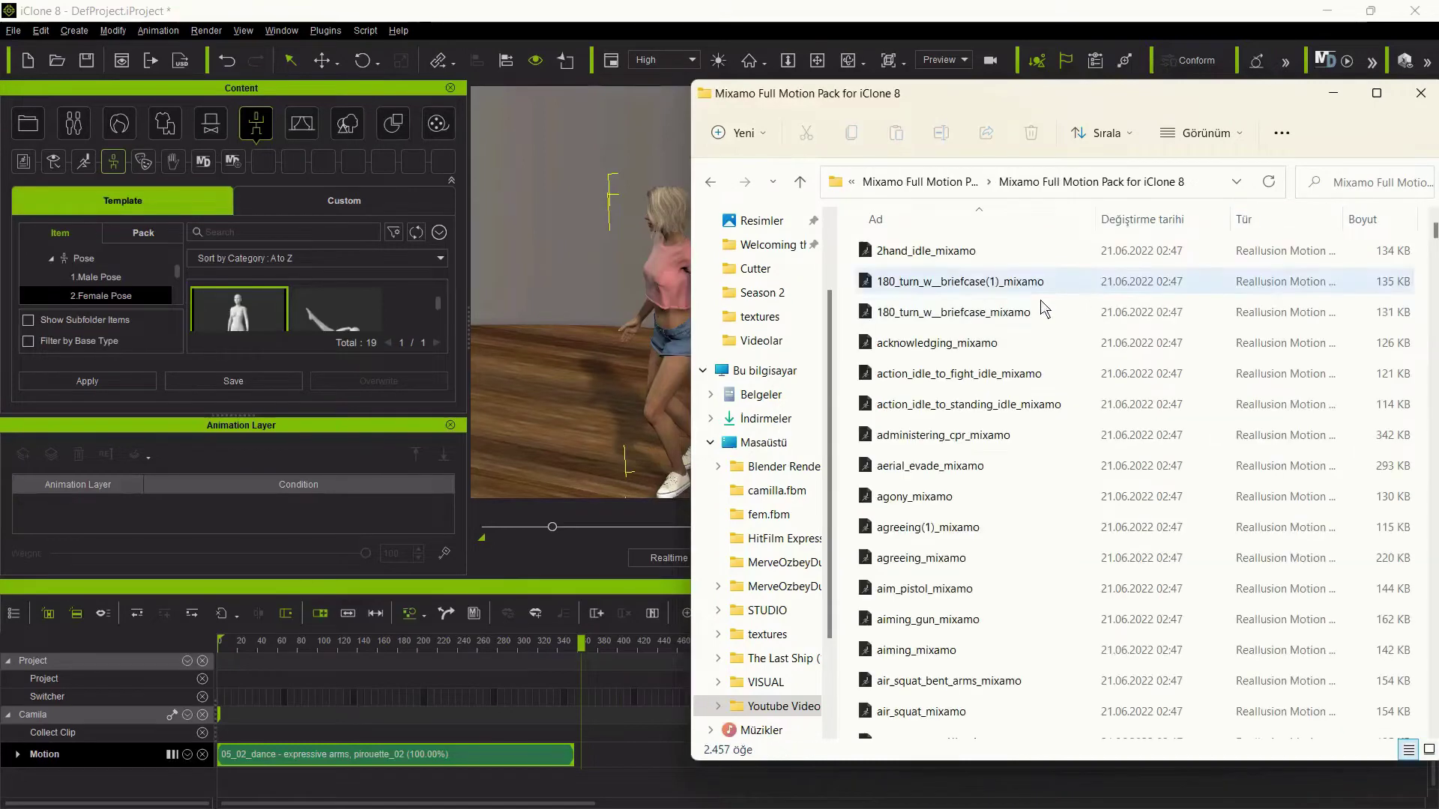
scroll(916, 537, "down", 5)
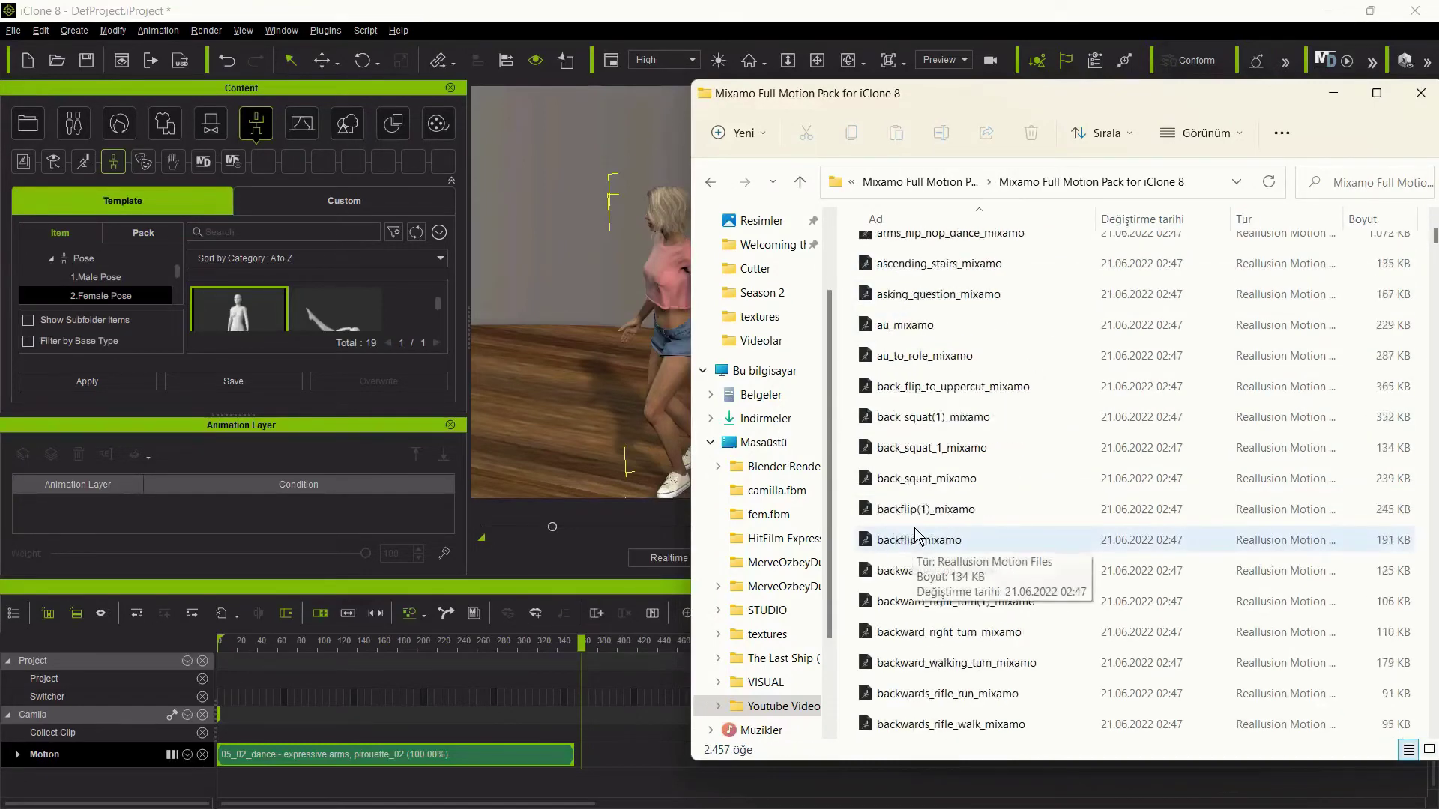
scroll(916, 538, "down", 5)
scroll(967, 578, "down", 4)
scroll(1001, 596, "down", 3)
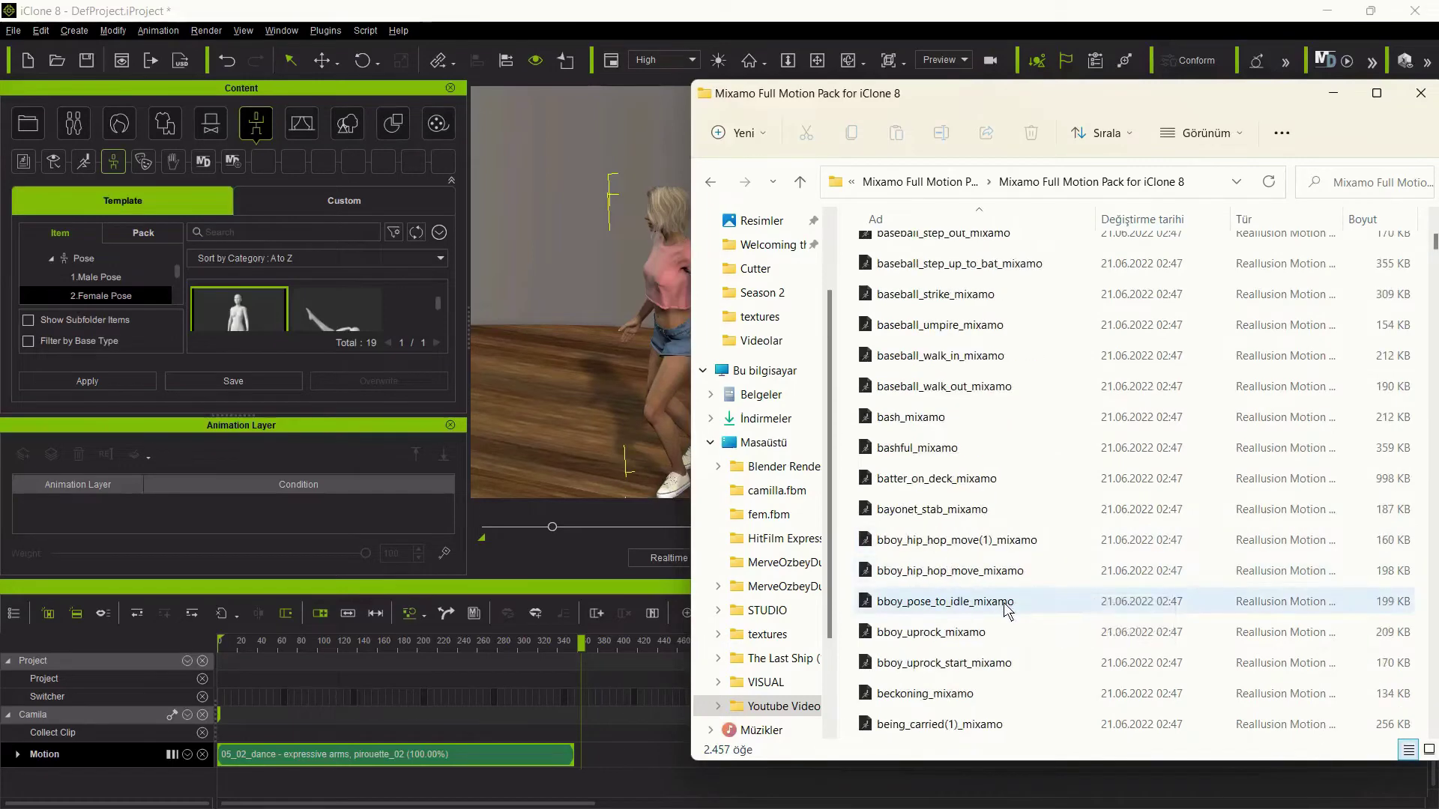
mouse_move(944, 601)
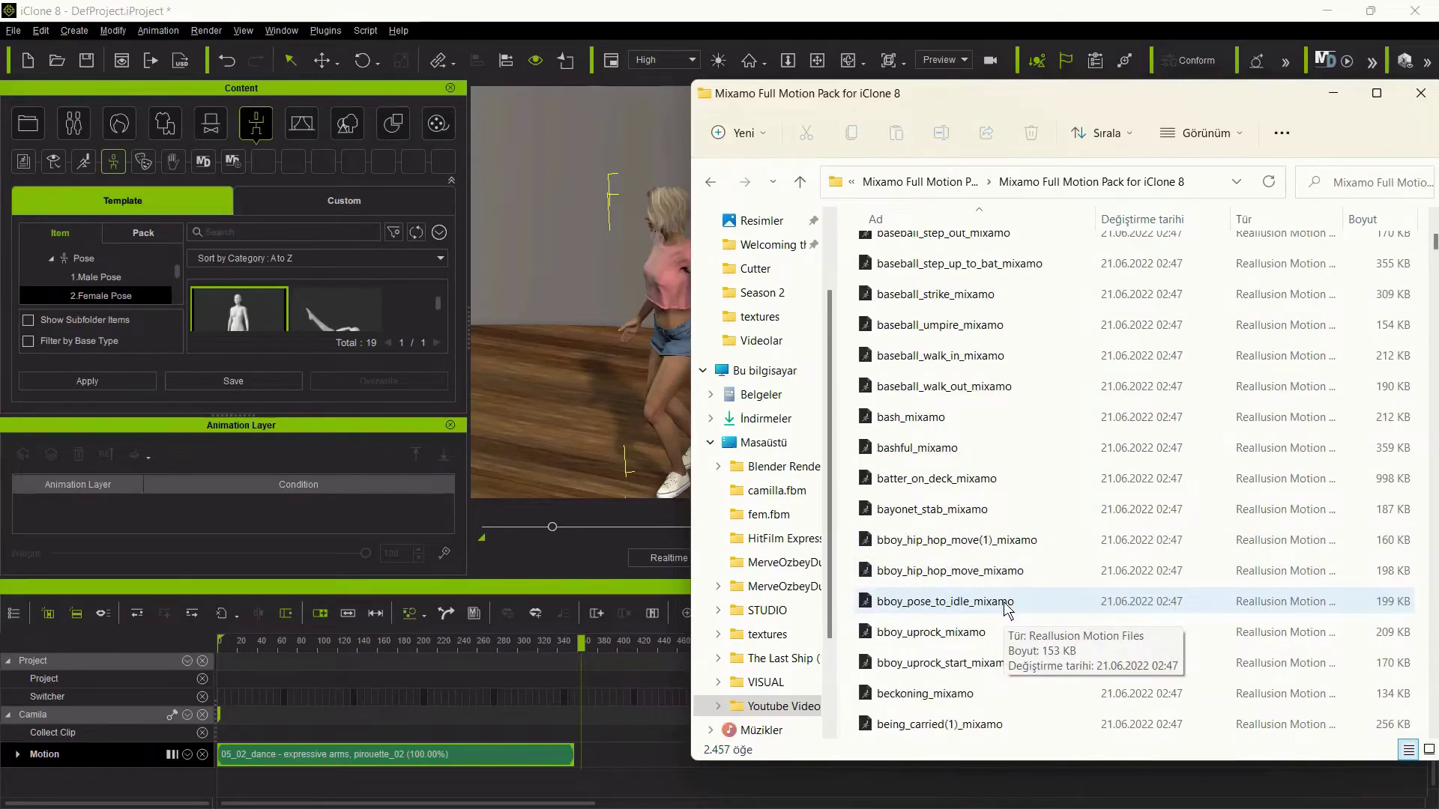
scroll(1004, 608, "down", 3)
scroll(1003, 603, "down", 1)
scroll(1001, 600, "down", 1)
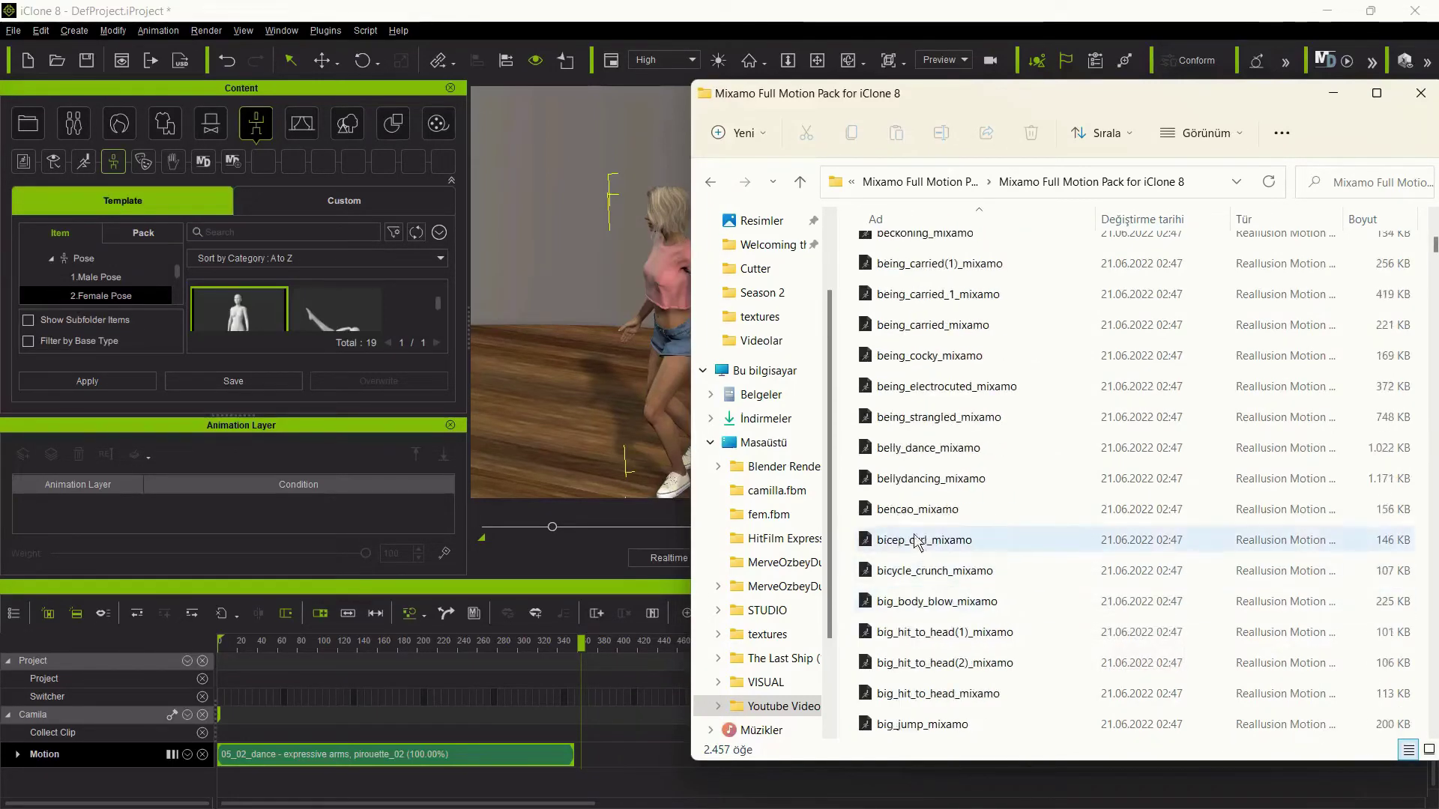
Drag bellydancing_mixamo from Explorer onto the Motion track after the trimmed dance clip
left_click(934, 485)
left_click_drag(963, 486, 653, 762)
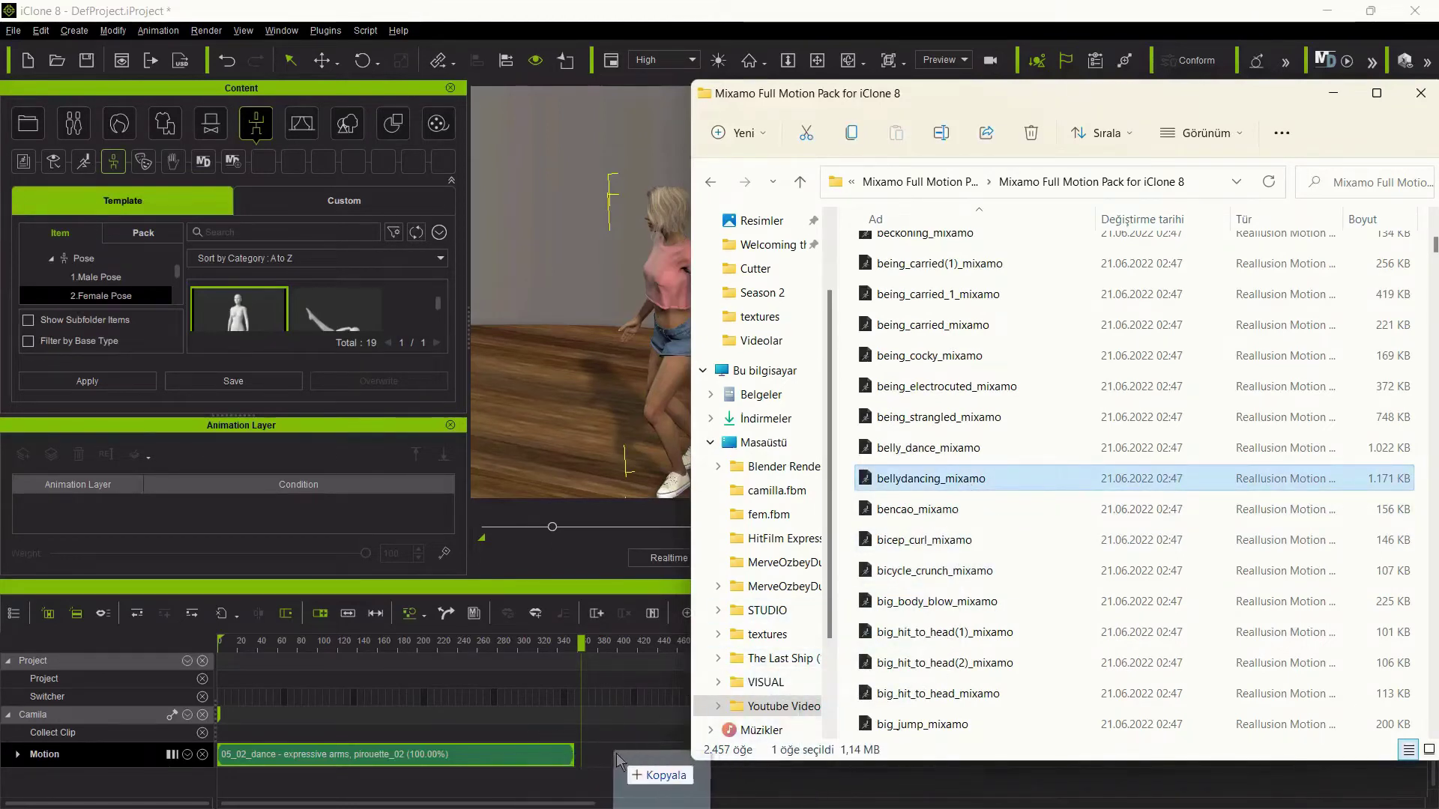
left_click_drag(652, 762, 607, 762)
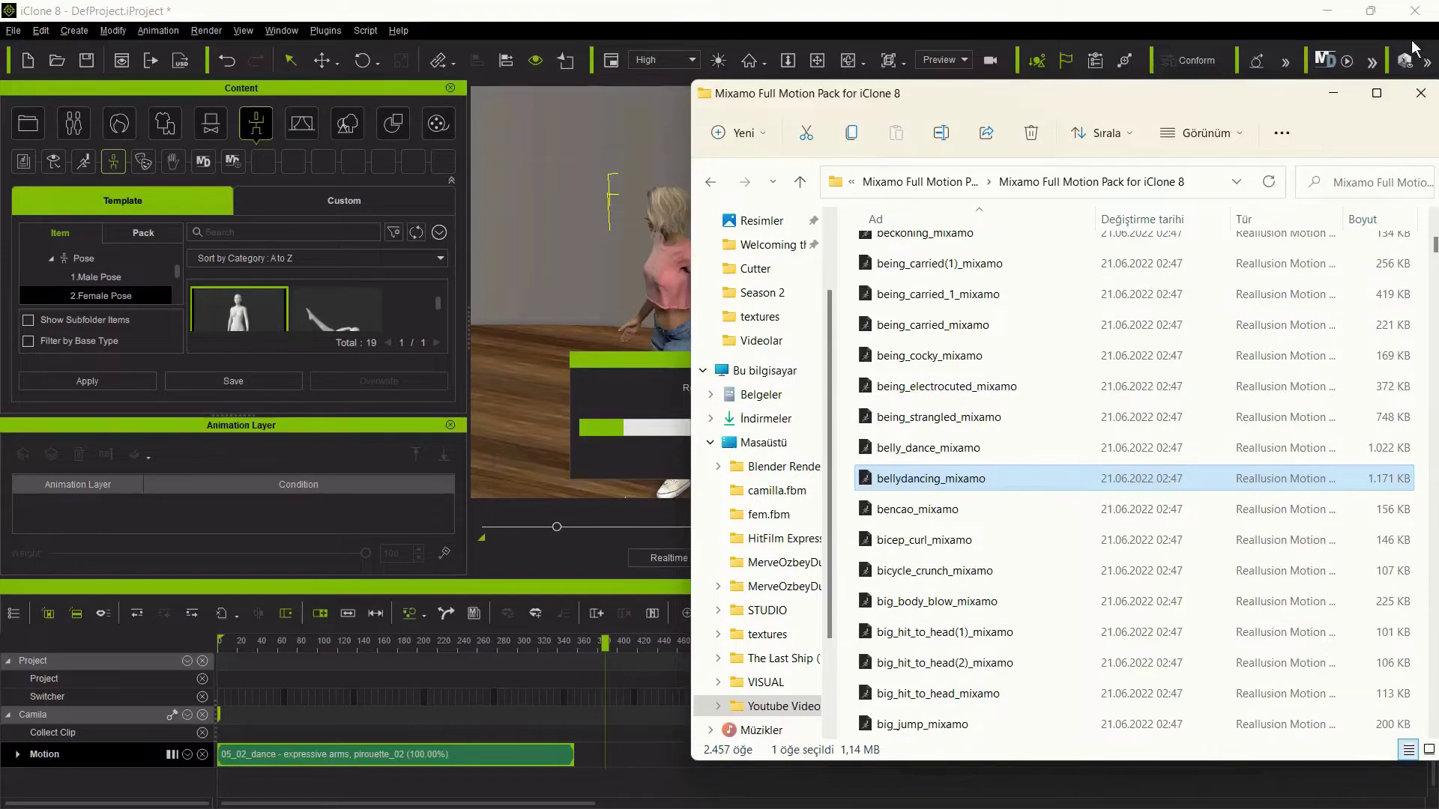
Return to iClone, slide bellydancing_mixamo left to overlap the first dance clip, and play the blend
left_click(1333, 94)
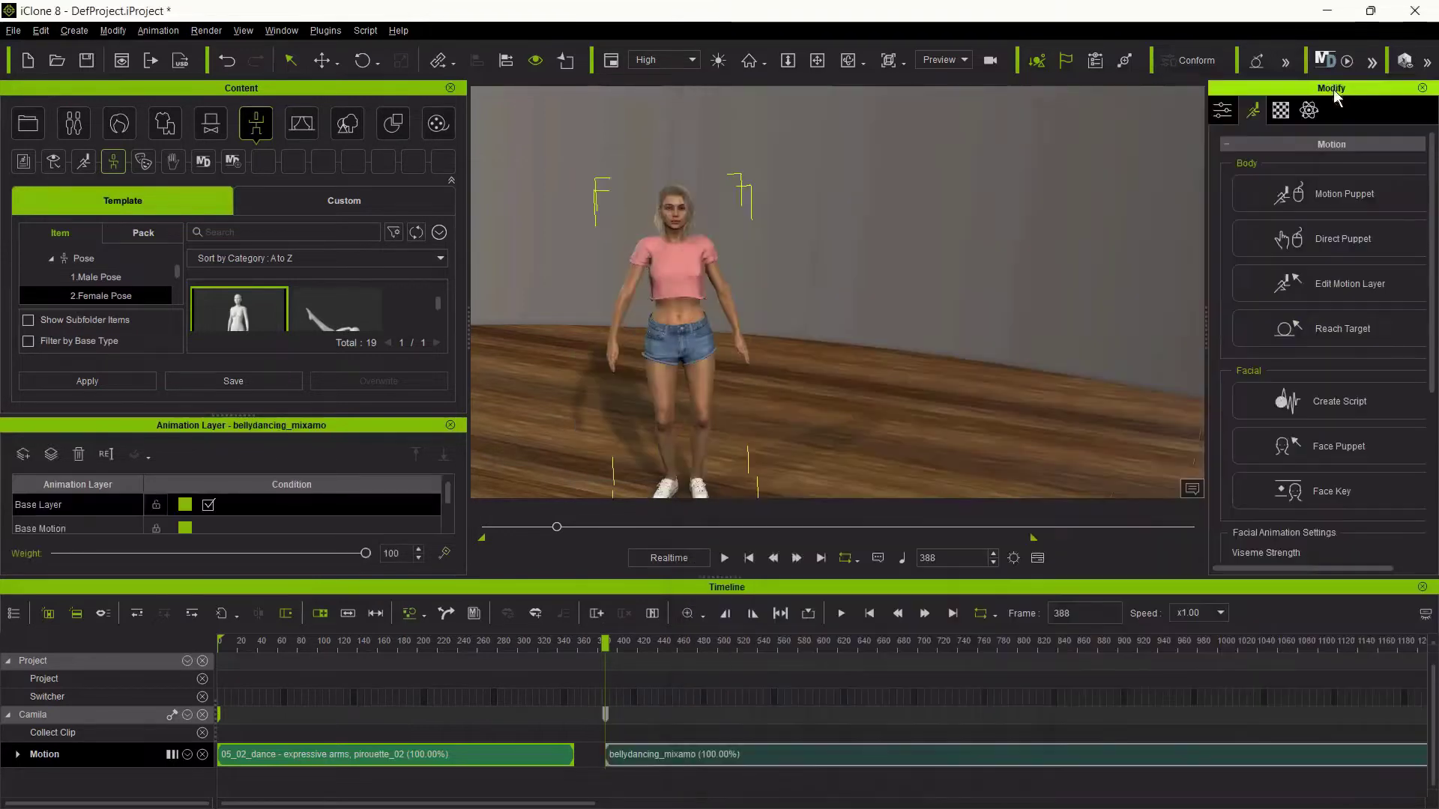
left_click_drag(857, 753, 677, 762)
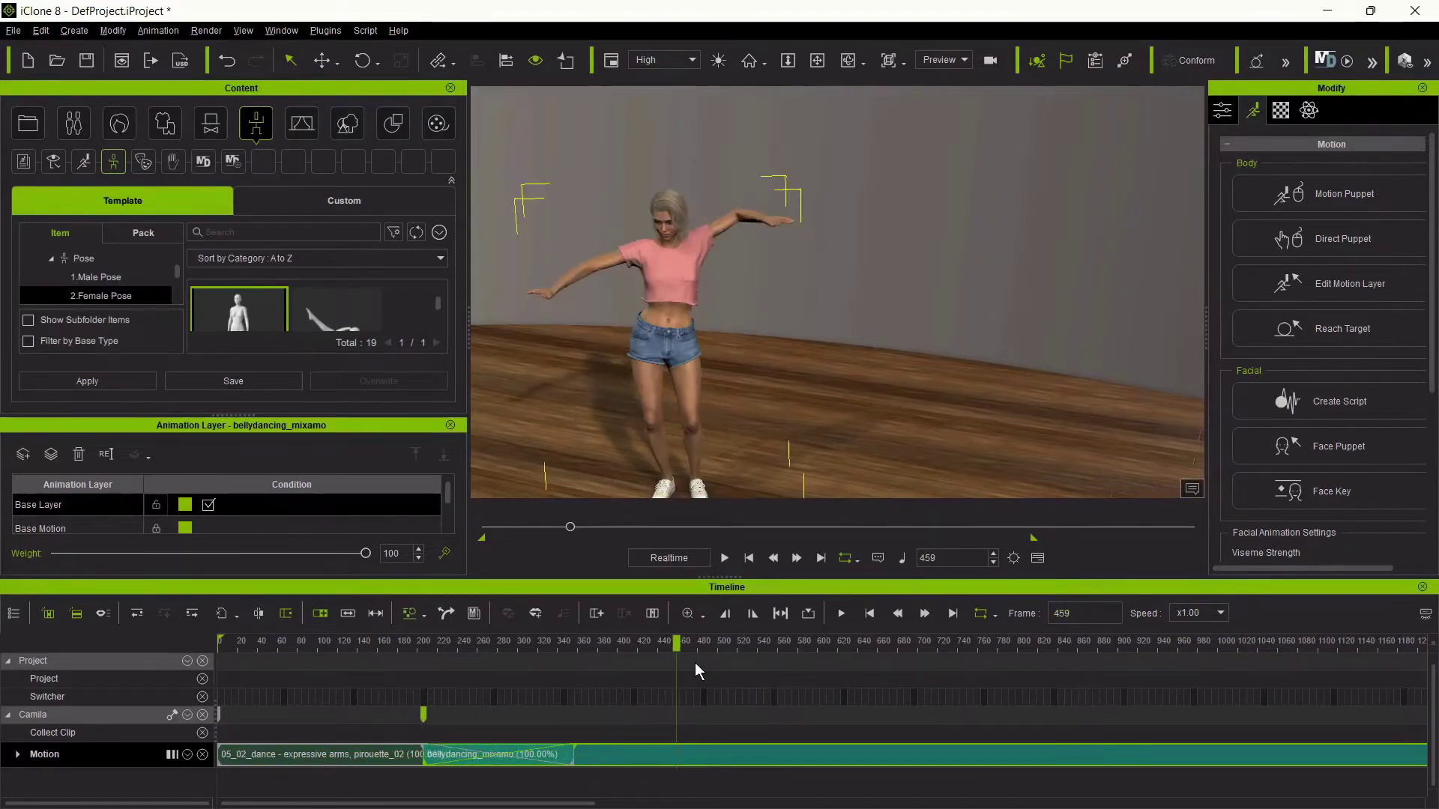
key("space")
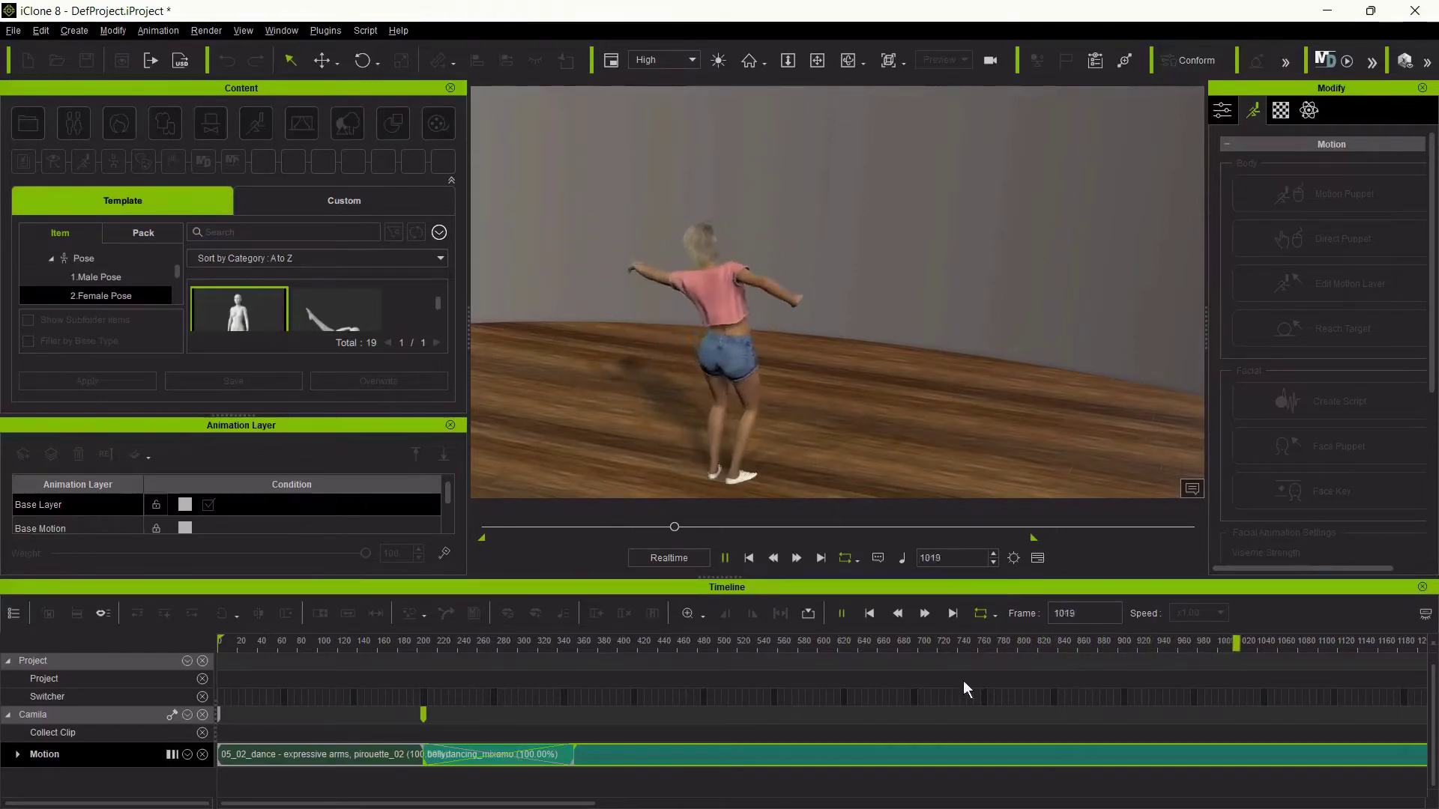
scroll(964, 681, "down", 2)
scroll(963, 680, "down", 2)
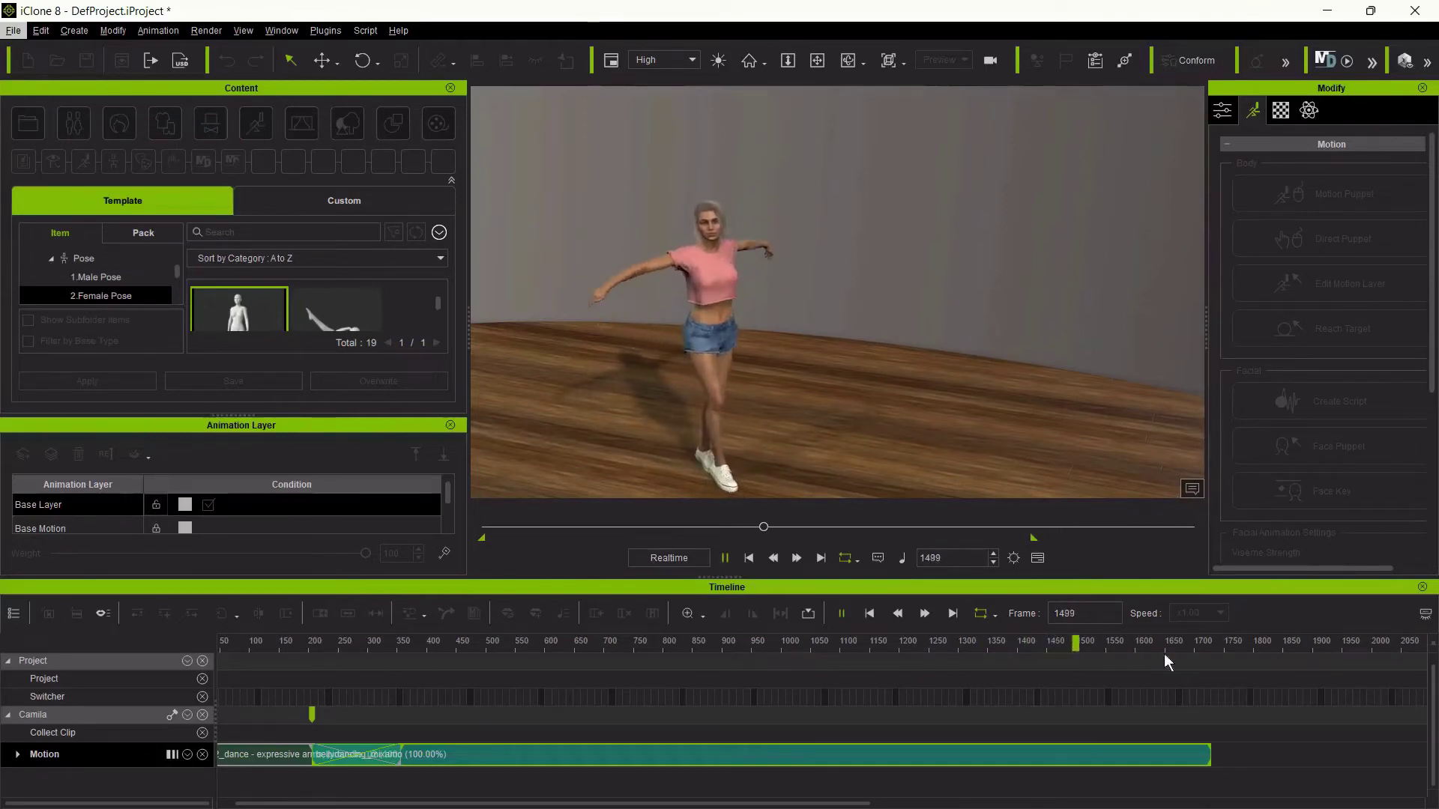
key("space")
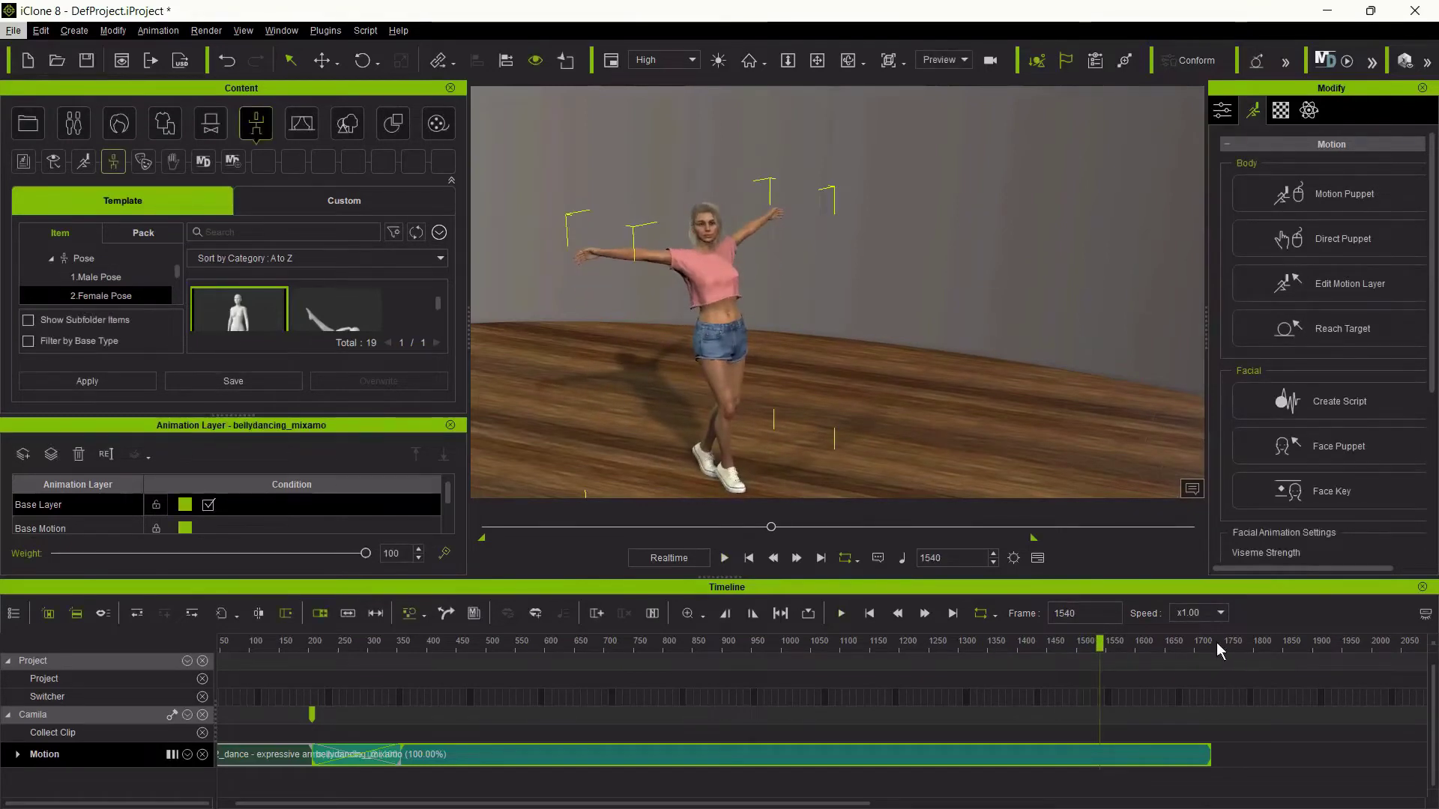
left_click(1216, 643)
left_click(1211, 644)
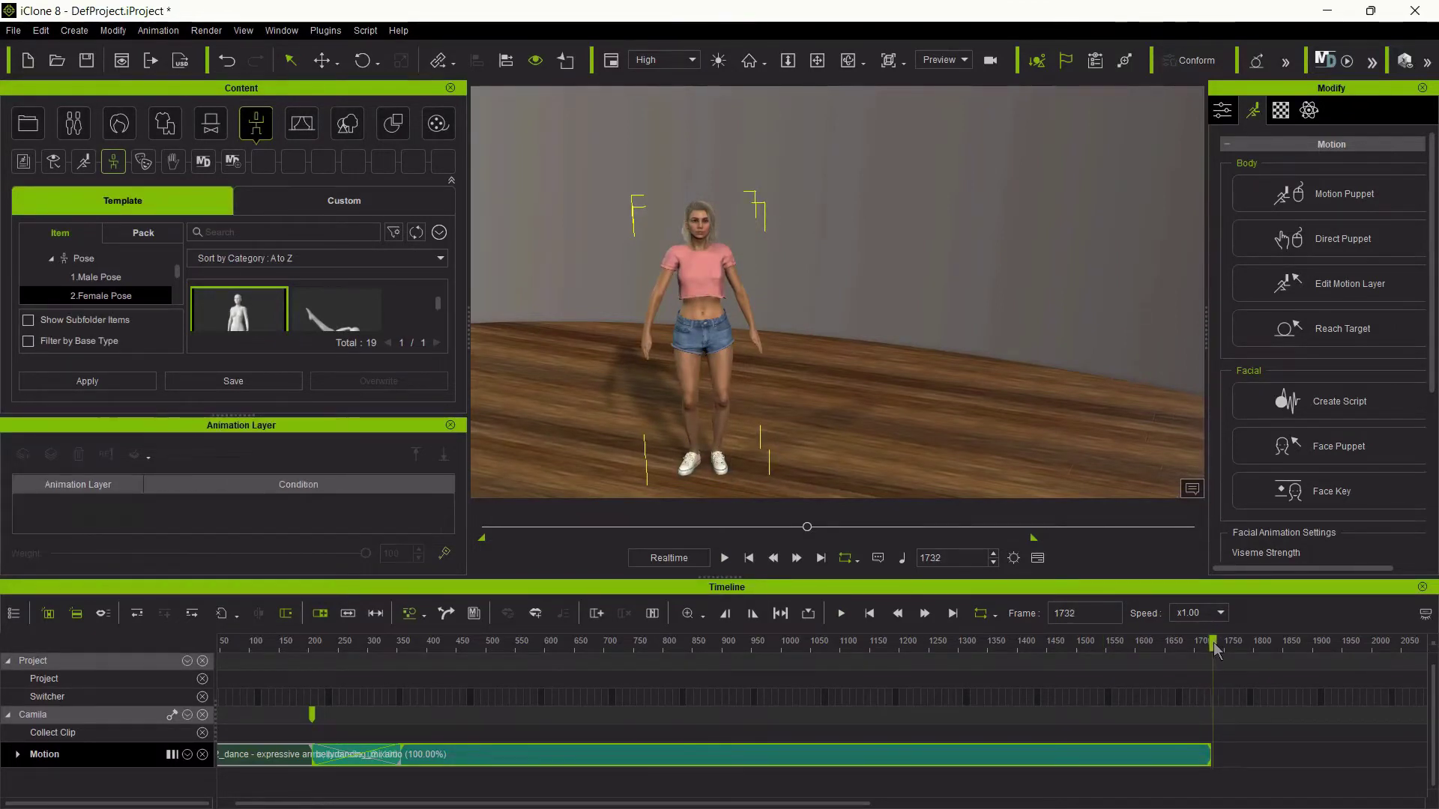
left_click(1211, 643)
left_click(1212, 644)
key("space")
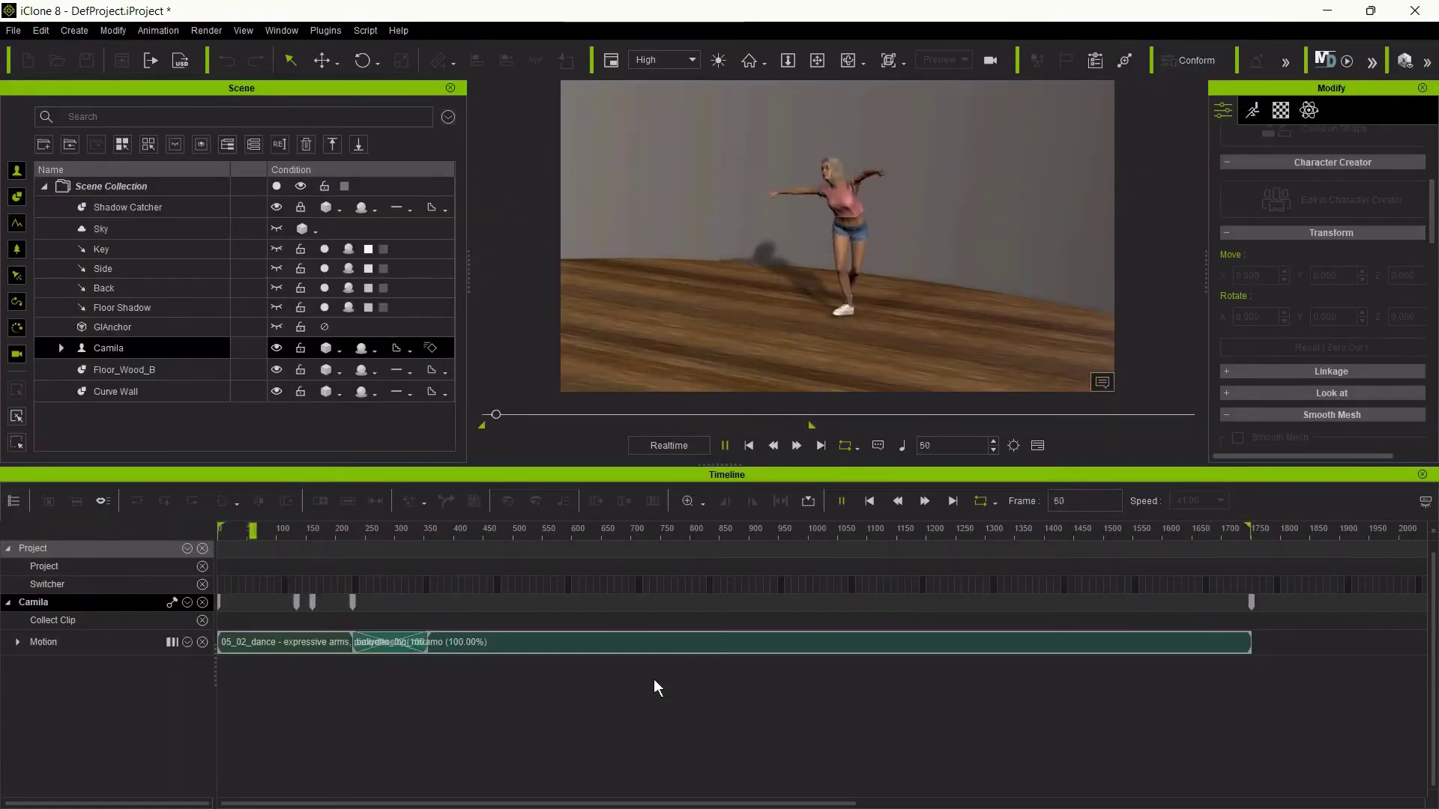
Stop playback near frame 1520 at the end of the combined clip
key("space")
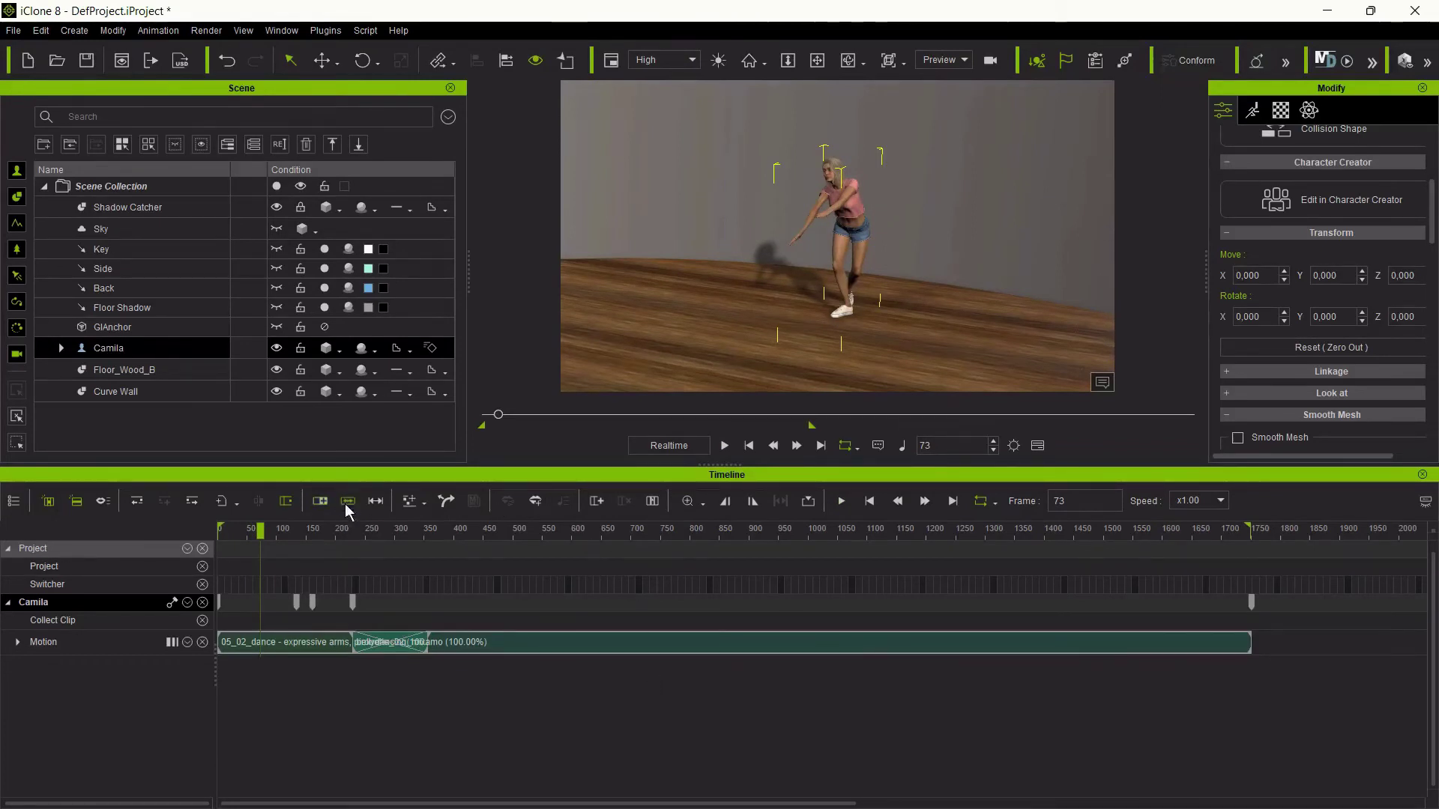
left_click(1119, 645)
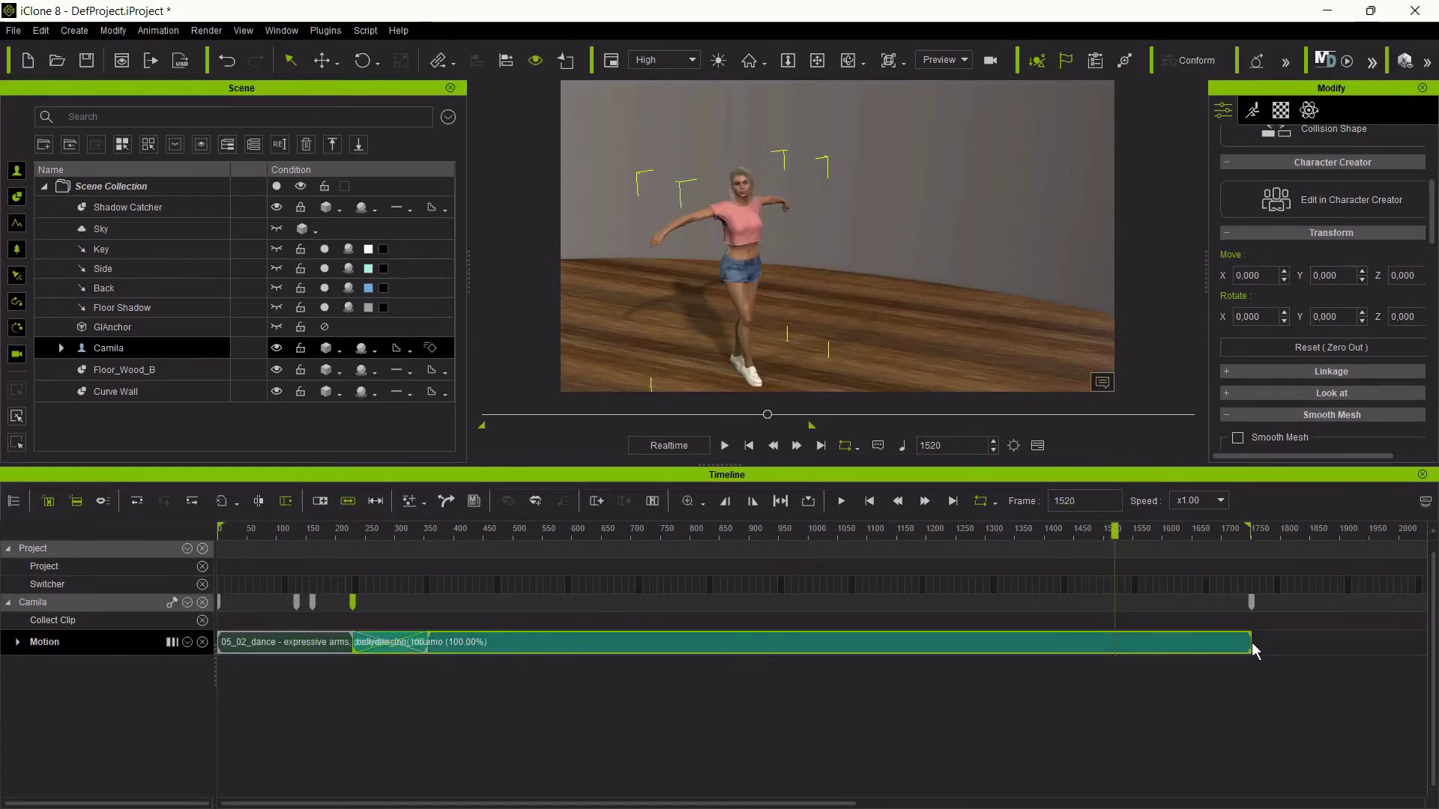
left_click_drag(1251, 641, 1228, 650)
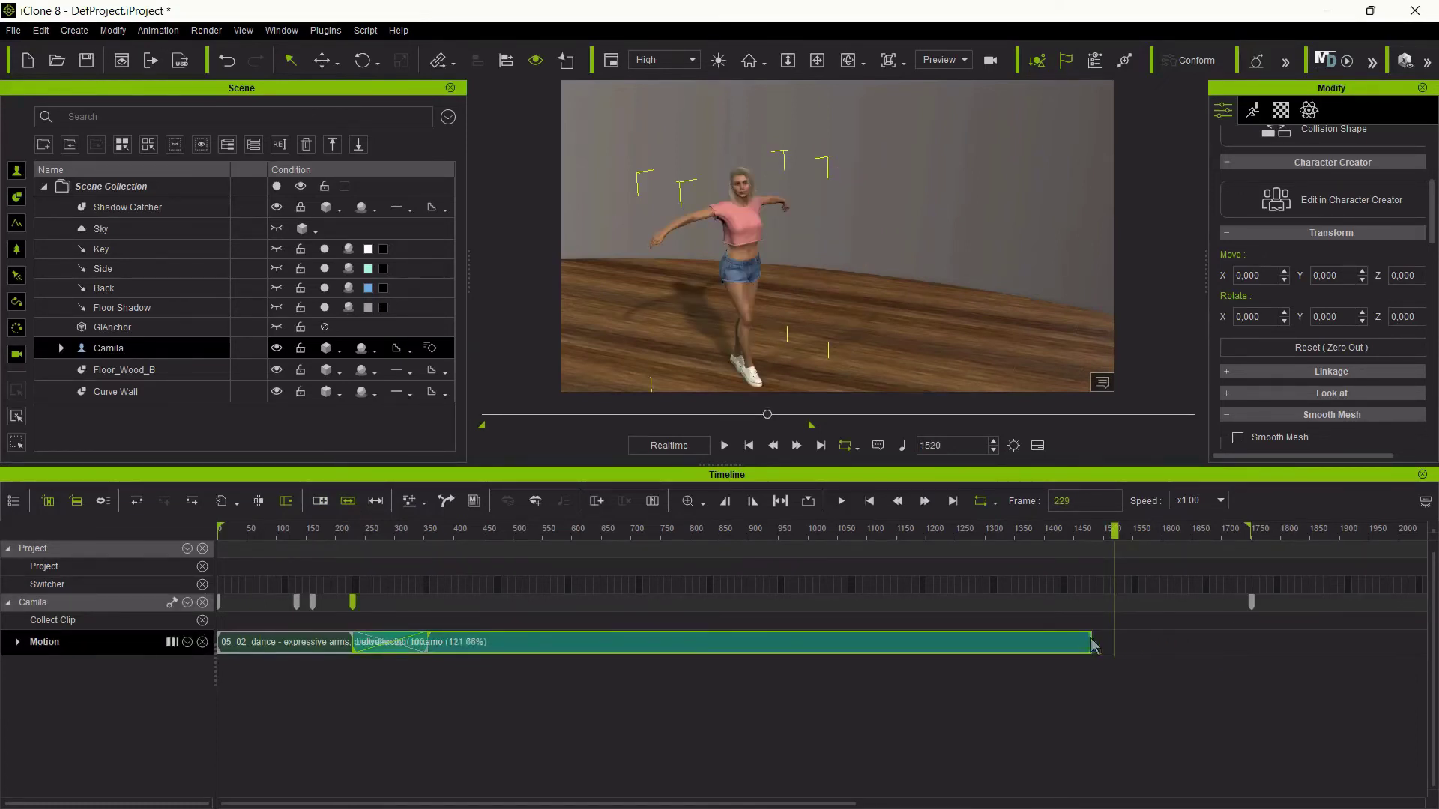
left_click_drag(1093, 644, 789, 643)
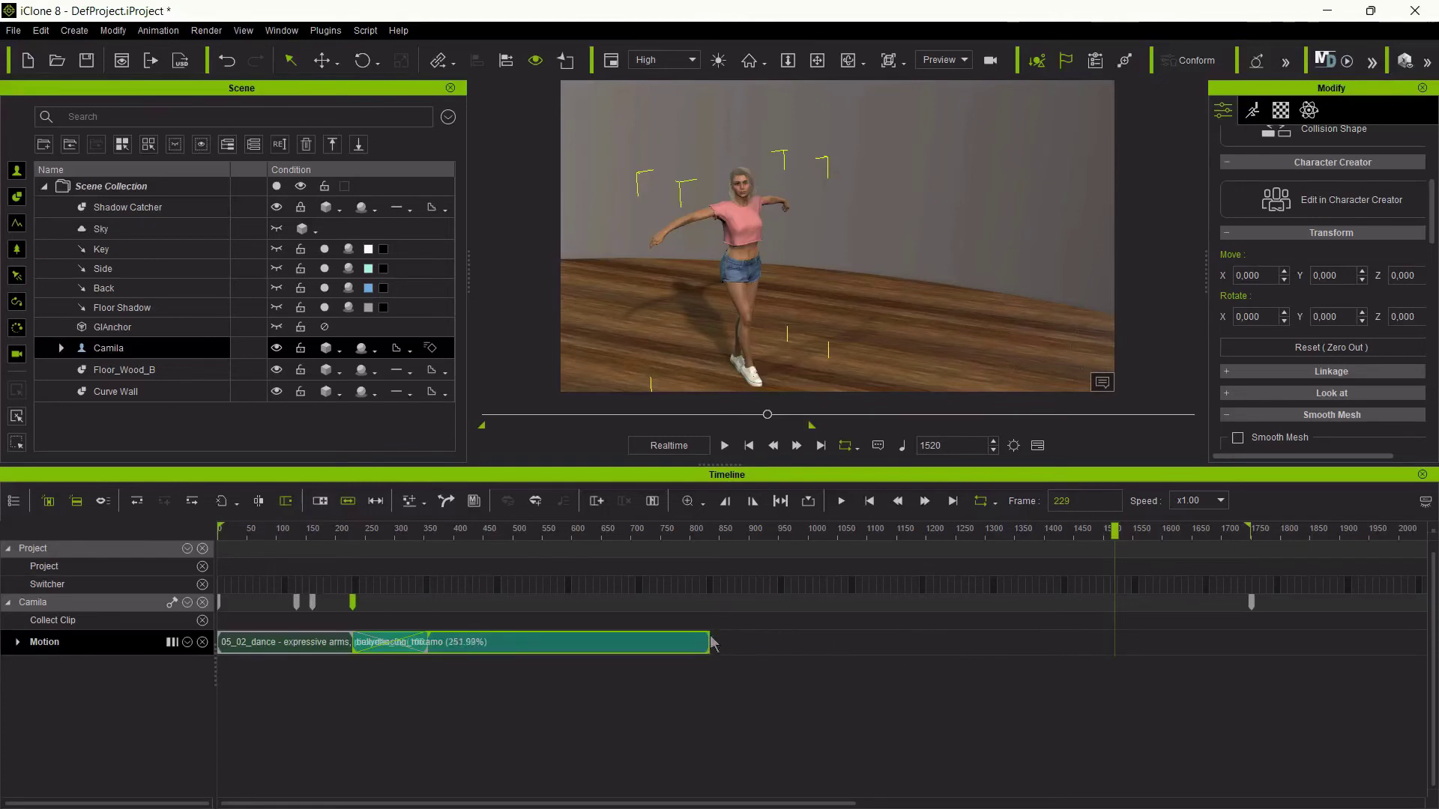
key("space")
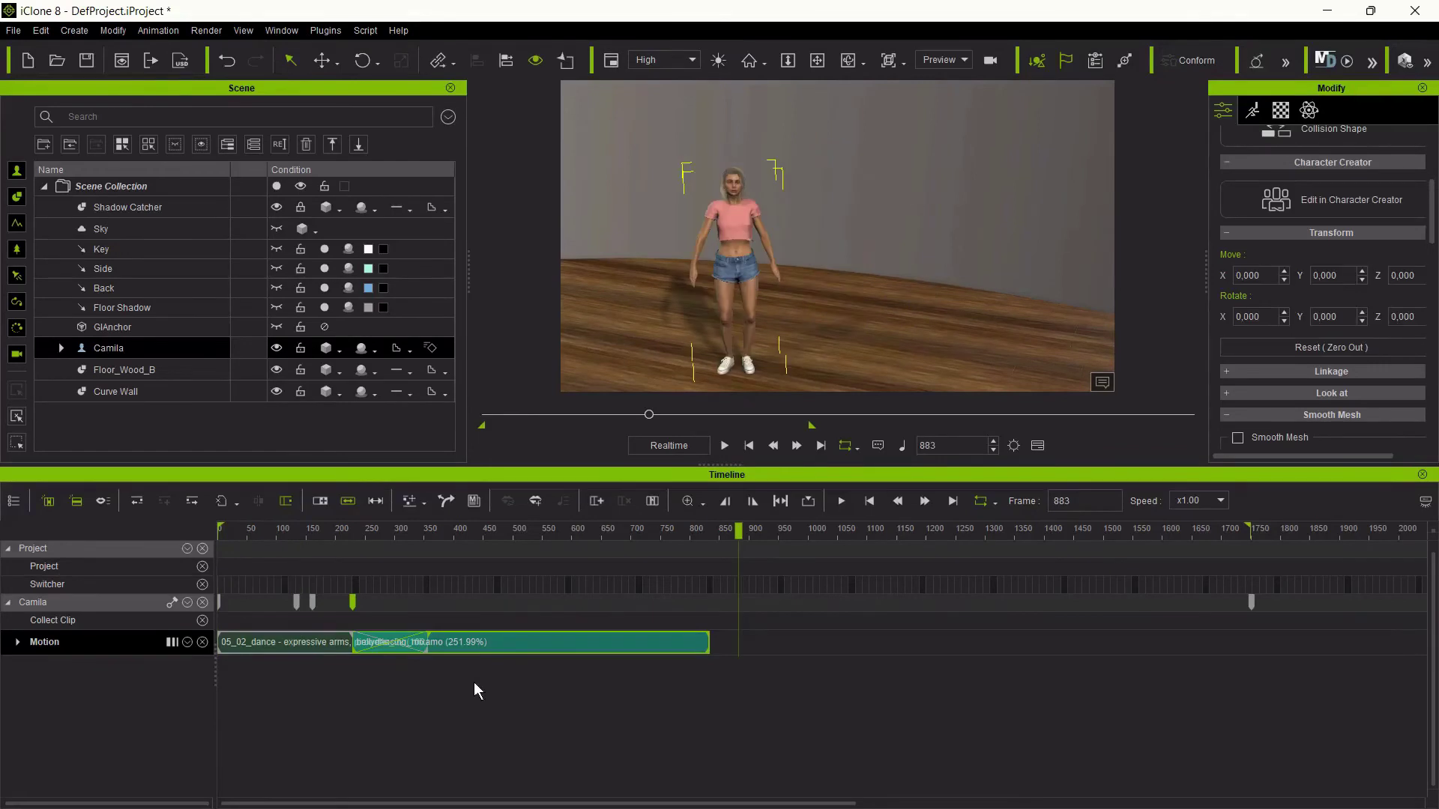
left_click(527, 646)
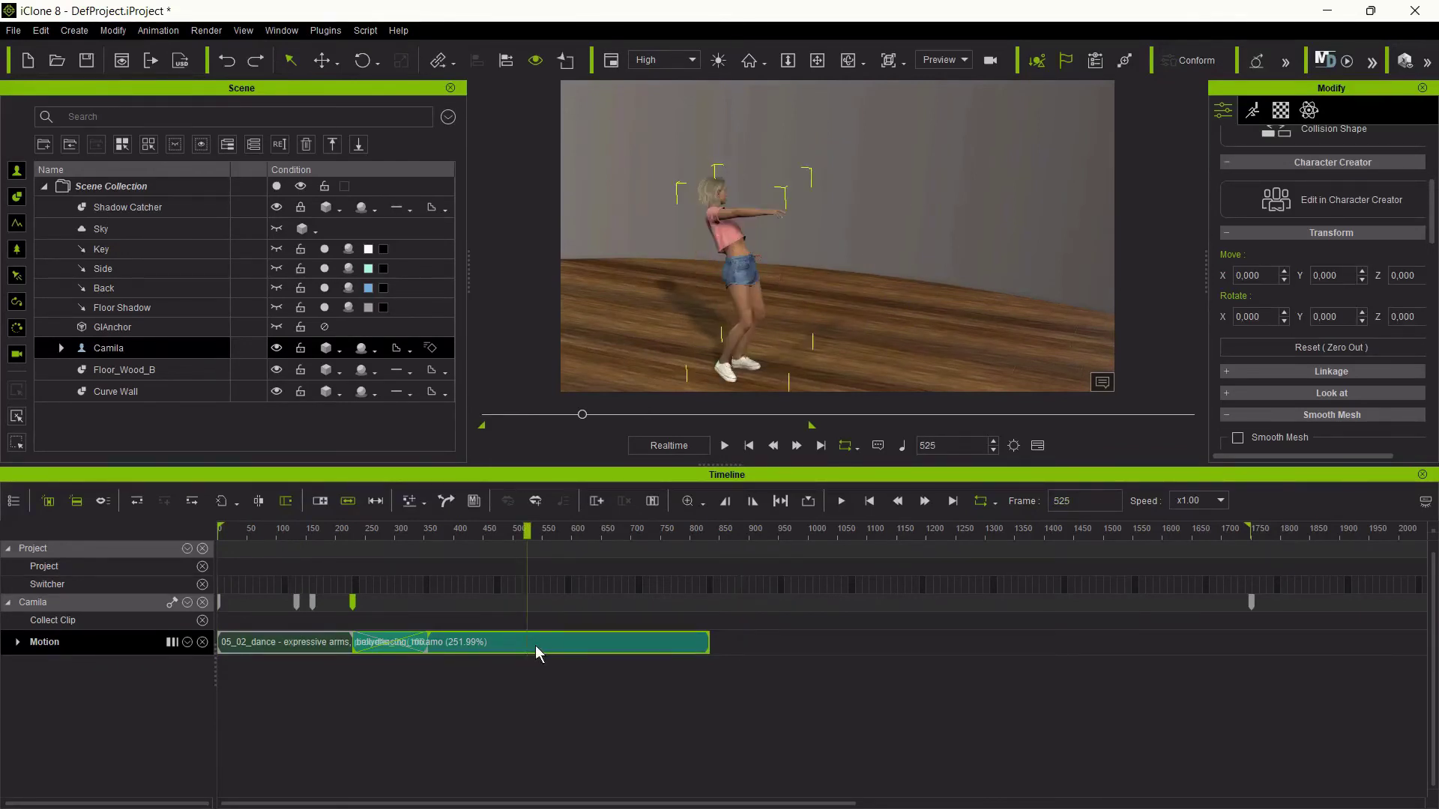
key("ctrl+z")
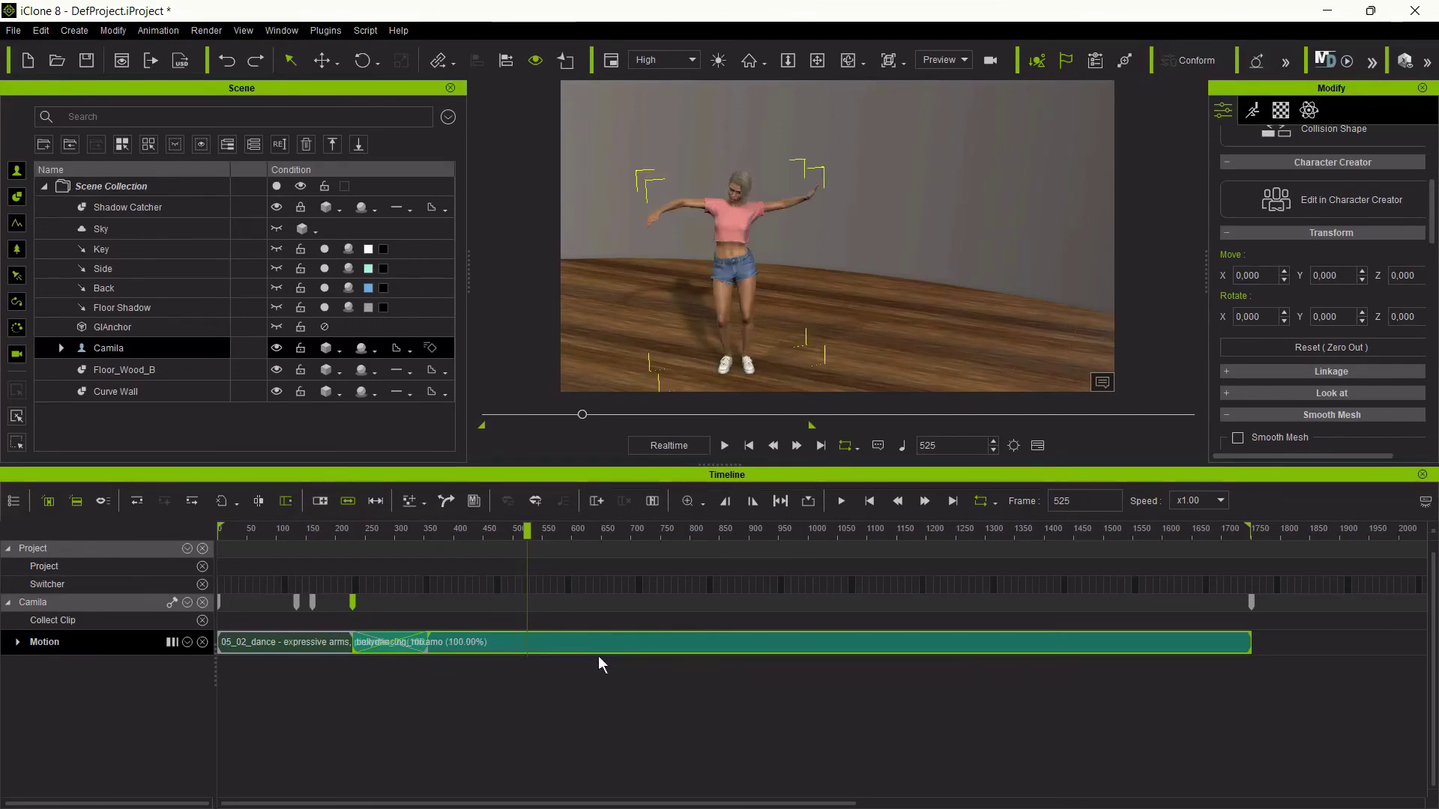
Set the combined motion clip's speed to 200% via Set Speed and apply it
right_click(598, 641)
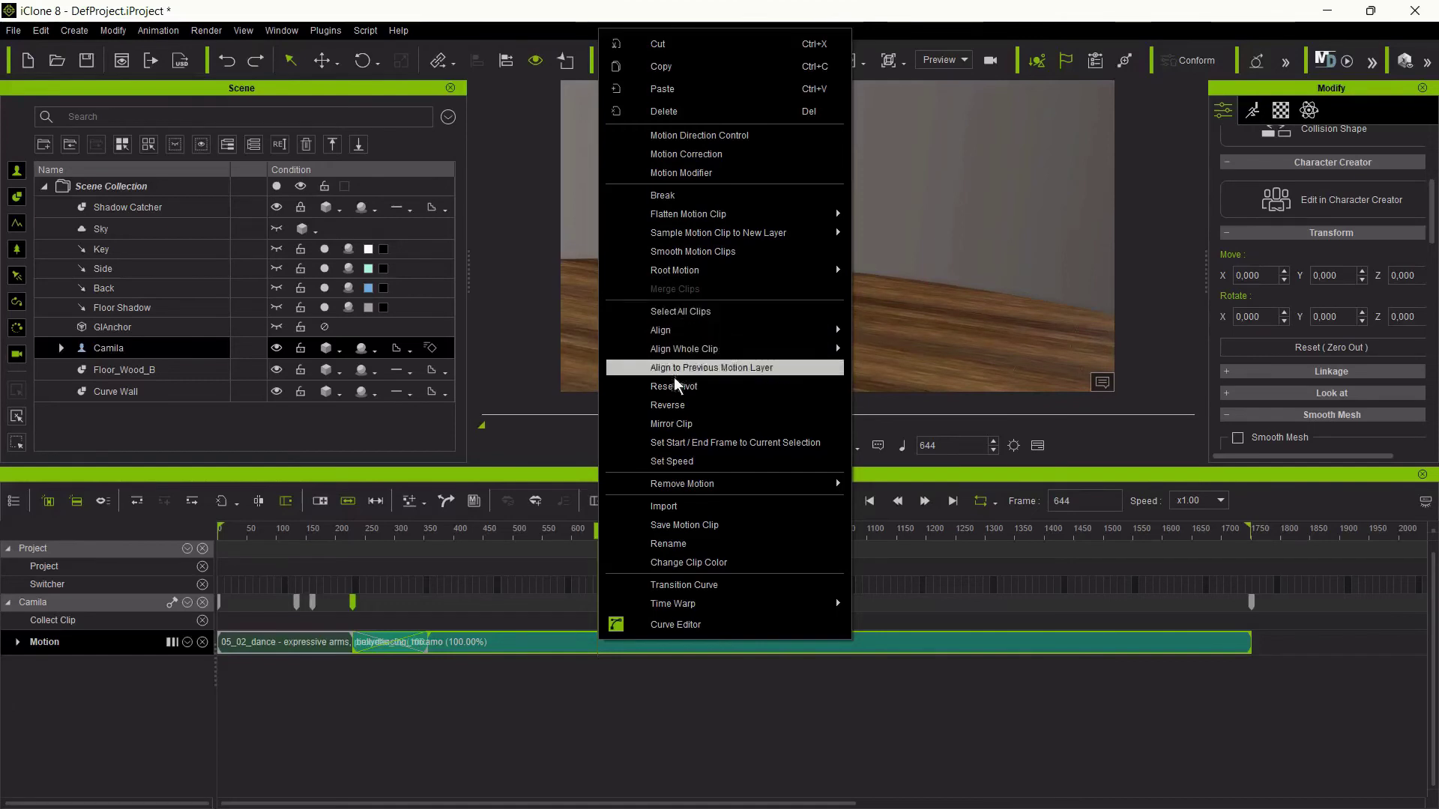
left_click(672, 464)
left_click_drag(735, 583, 685, 582)
type("200")
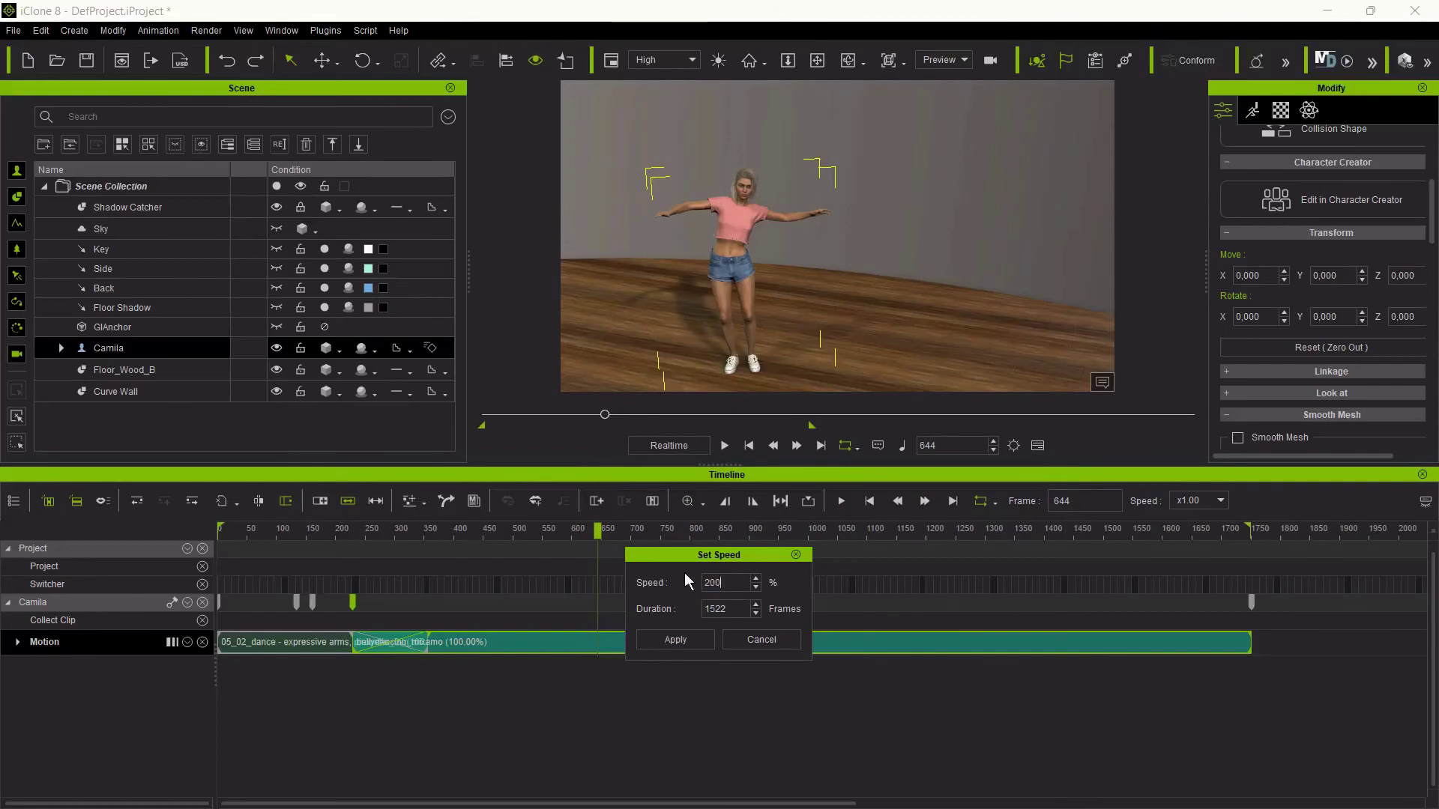
left_click(676, 640)
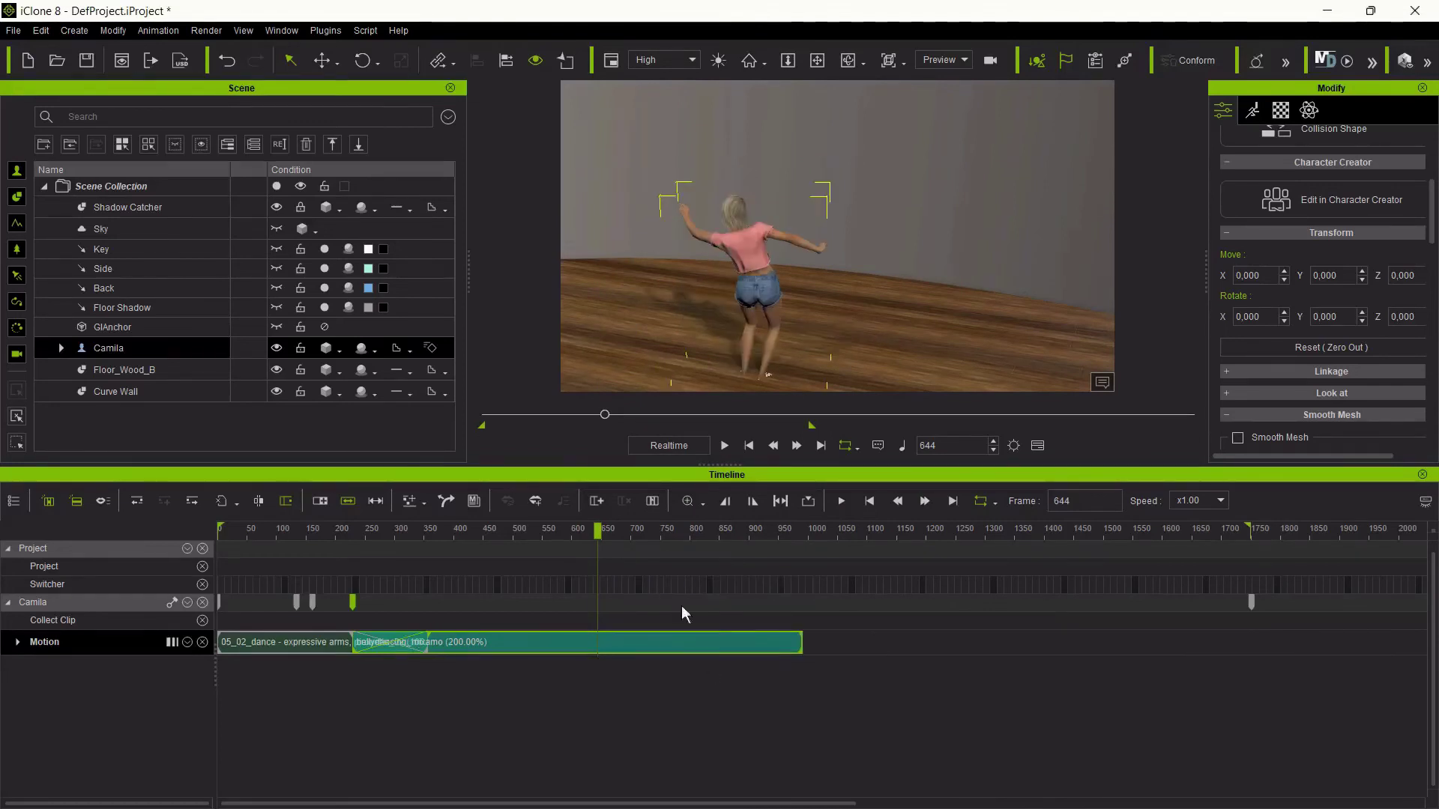
Scrub back to the start and play the shortened 200% speed motion
left_click_drag(597, 526, 225, 528)
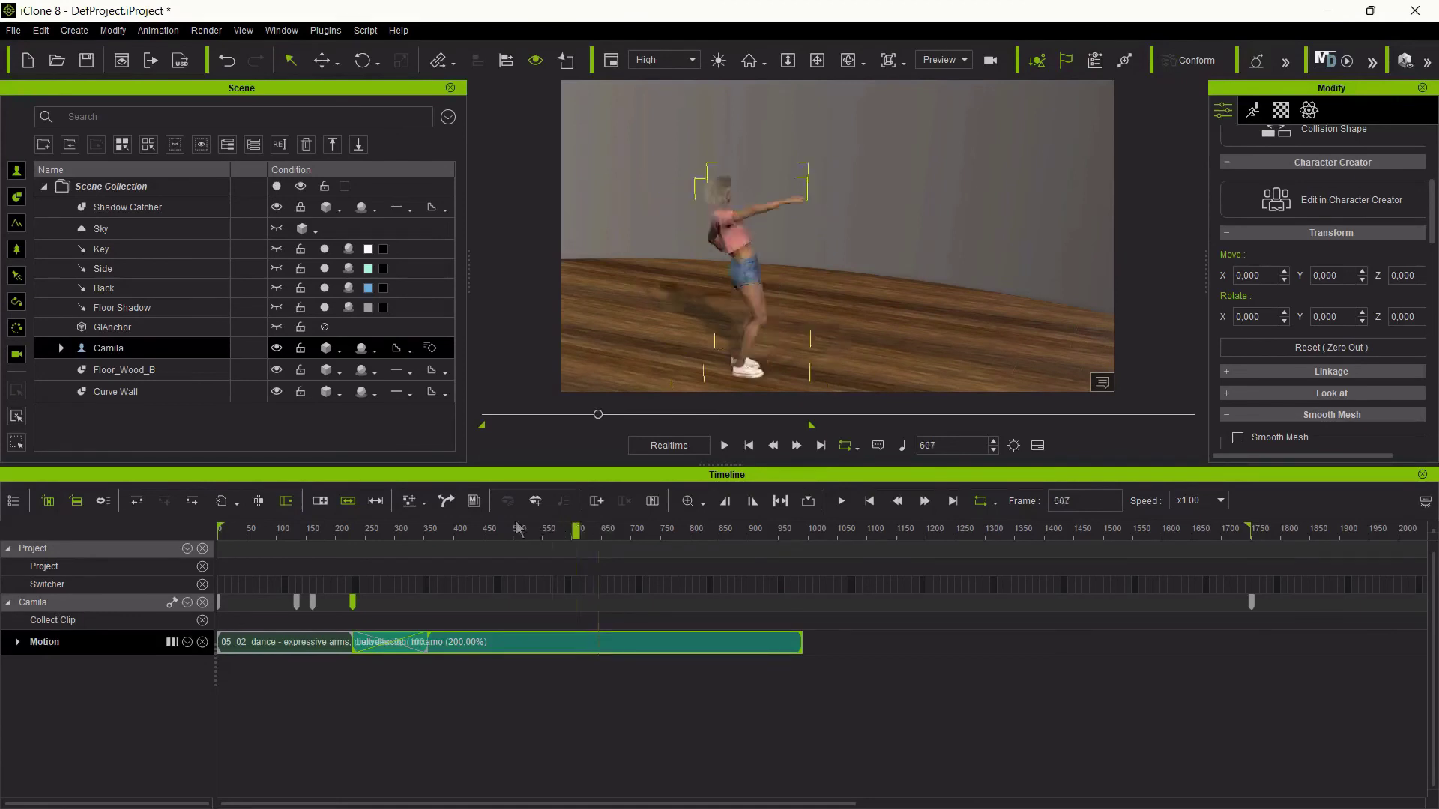
key("space")
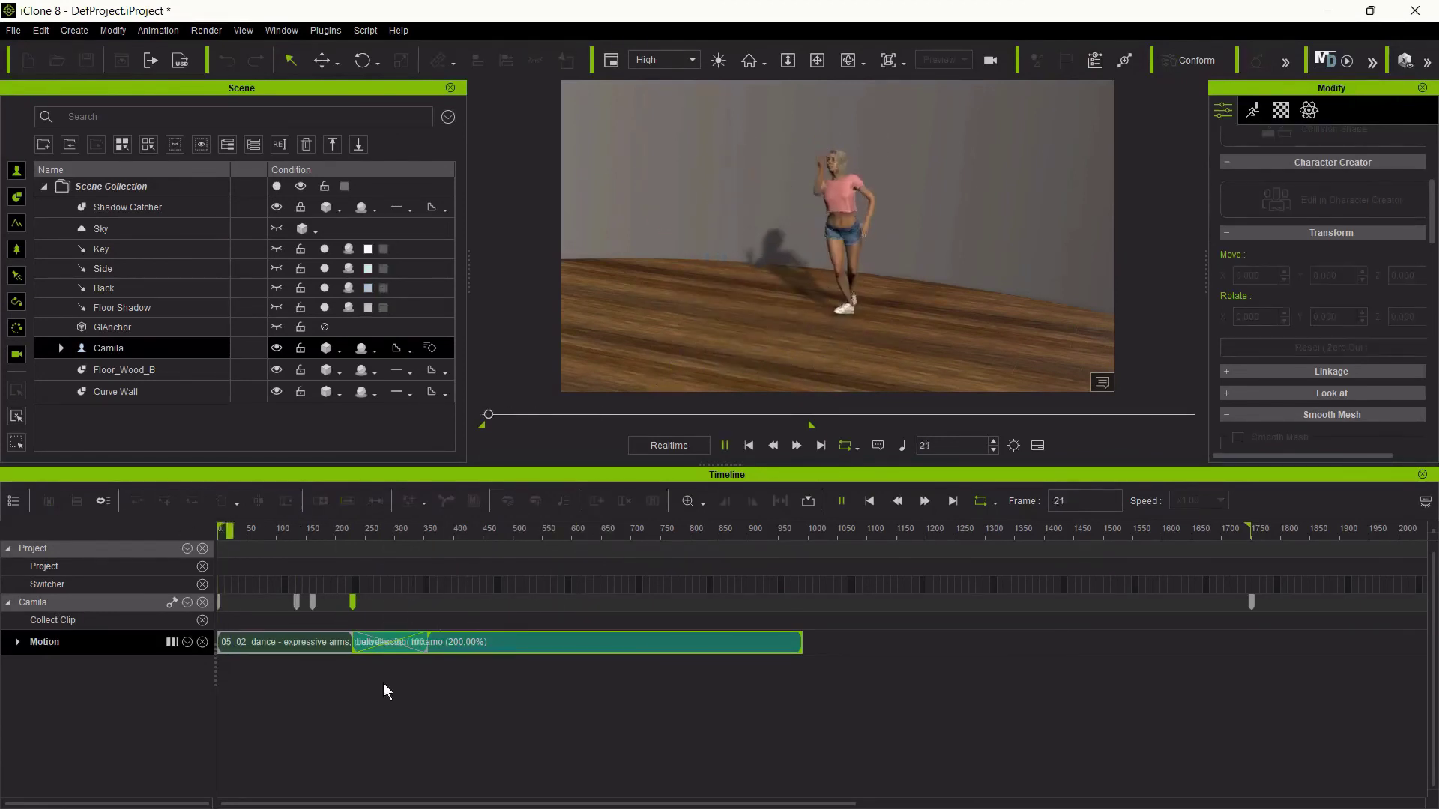